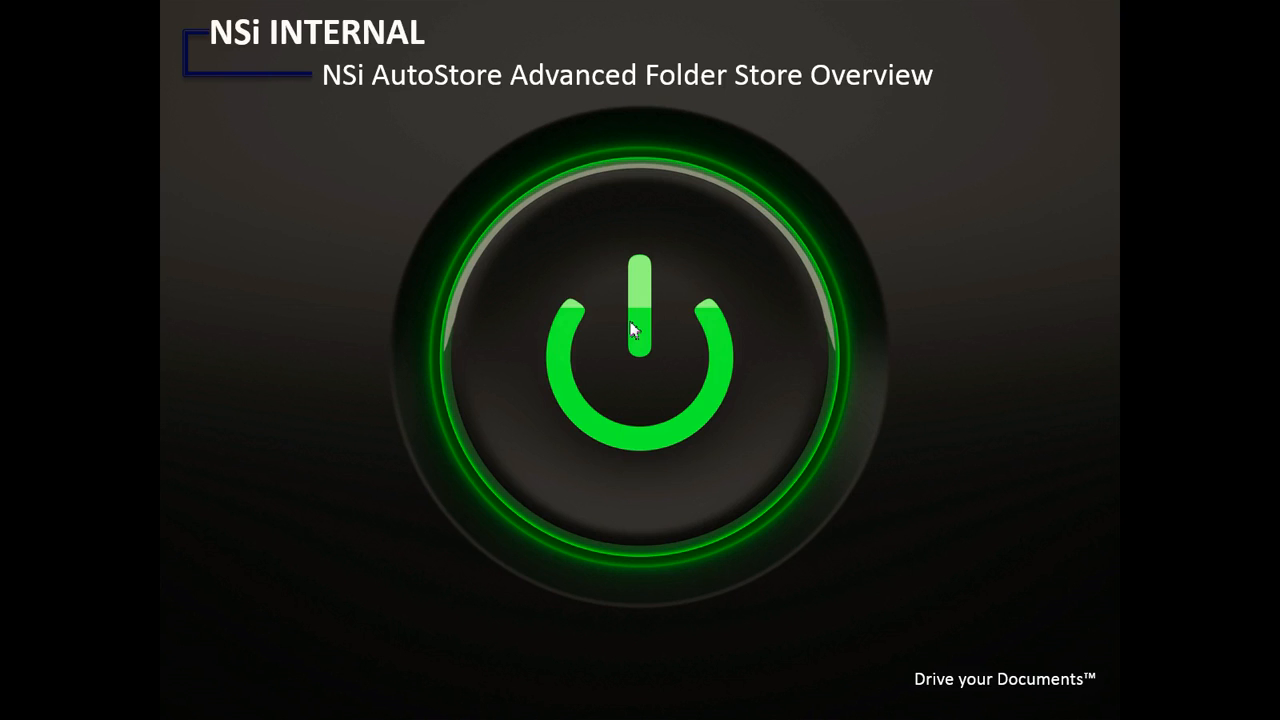
- Switch to AutoStore Process Designer and check which account the AutoStore service logs on with in Service Manager
key(alt+Tab)
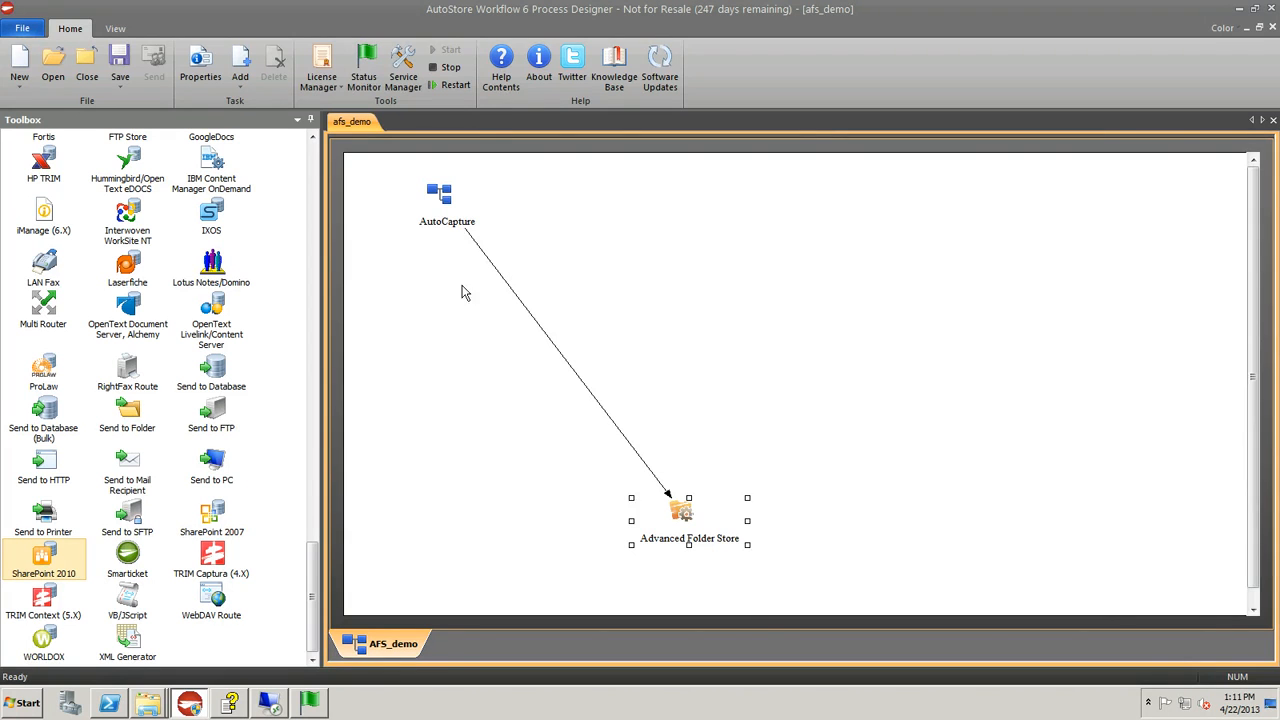
click(440, 200)
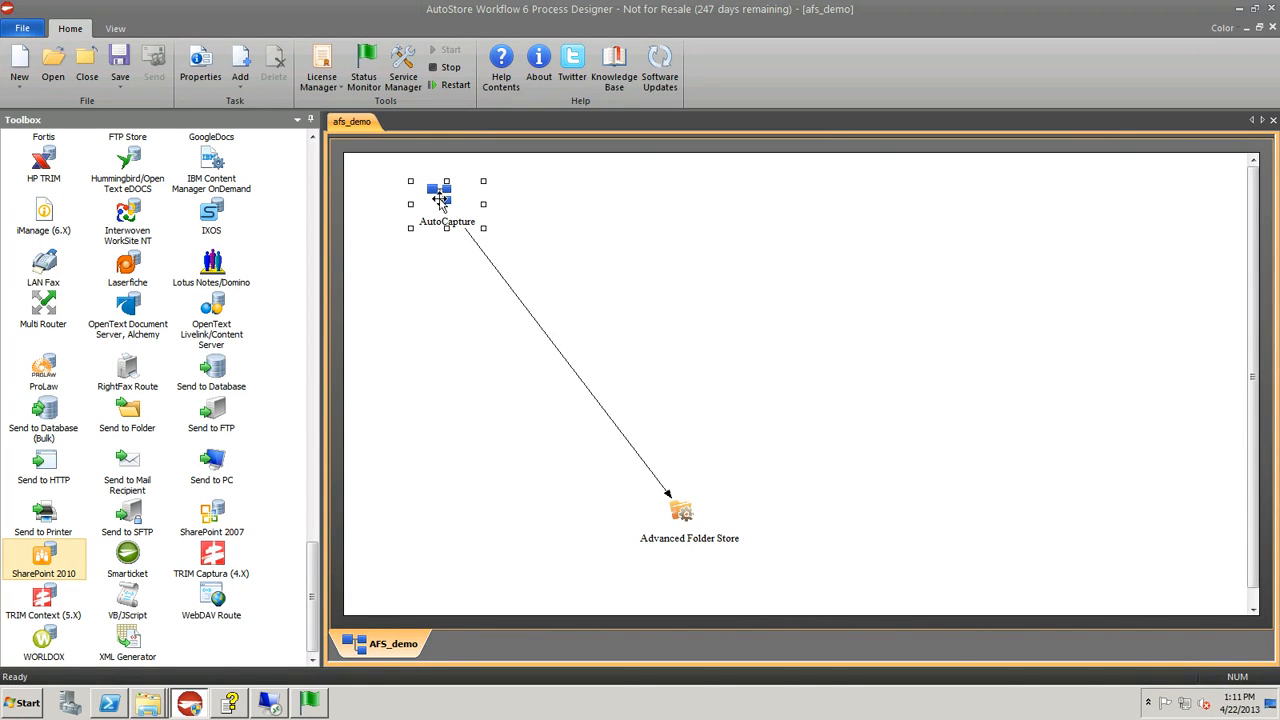
click(681, 513)
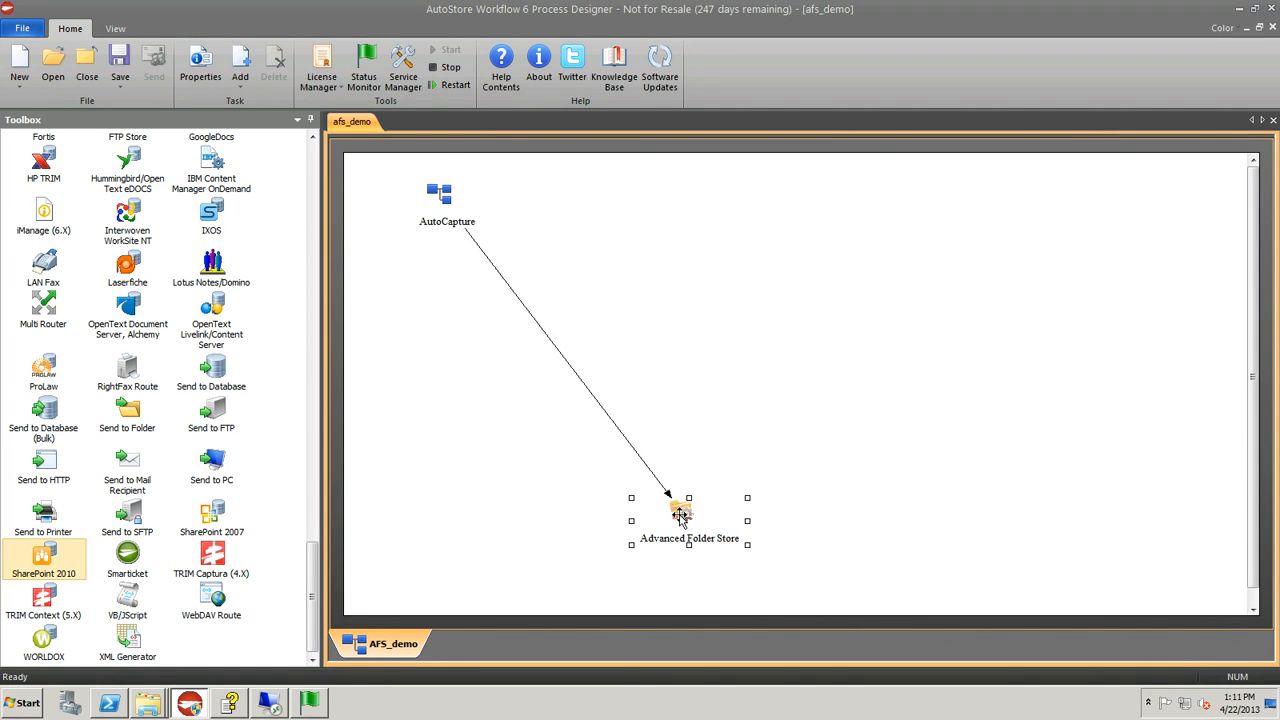
click(403, 78)
click(553, 207)
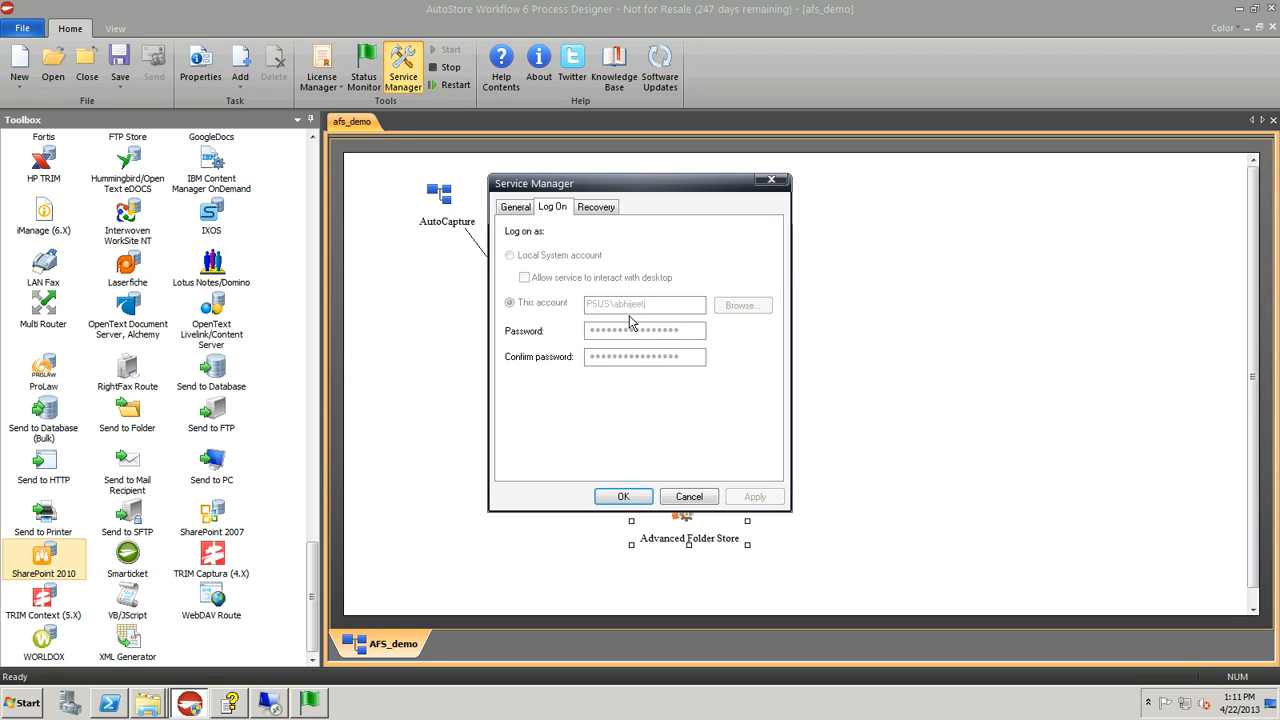
click(633, 492)
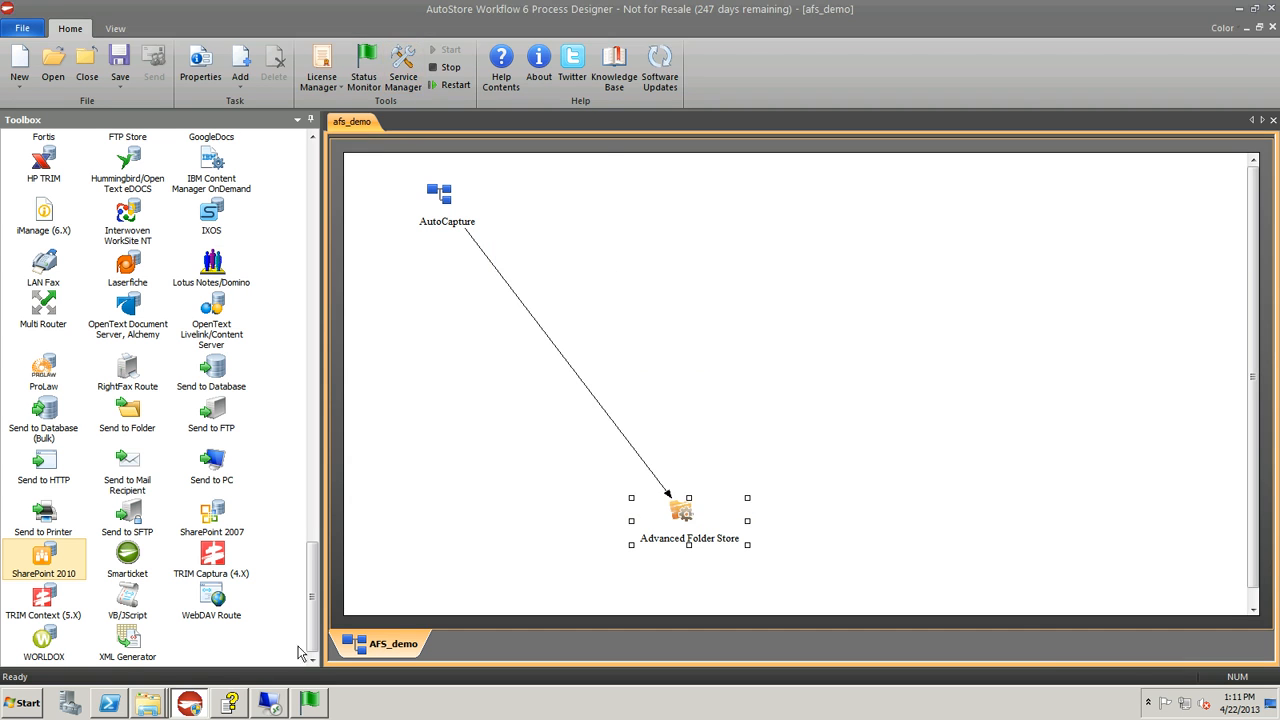
- Switch to the Remote Desktop session and check the user permissions on the AFS_Demo folder, closing its properties
click(270, 703)
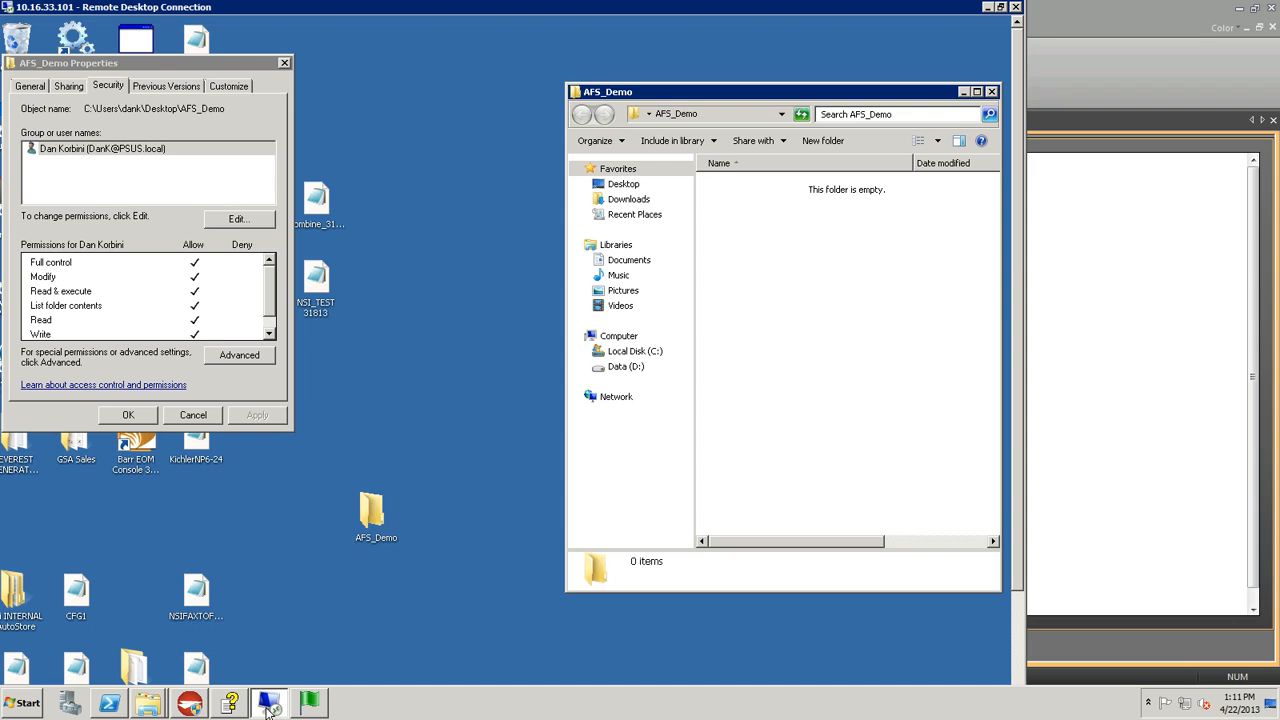
click(380, 540)
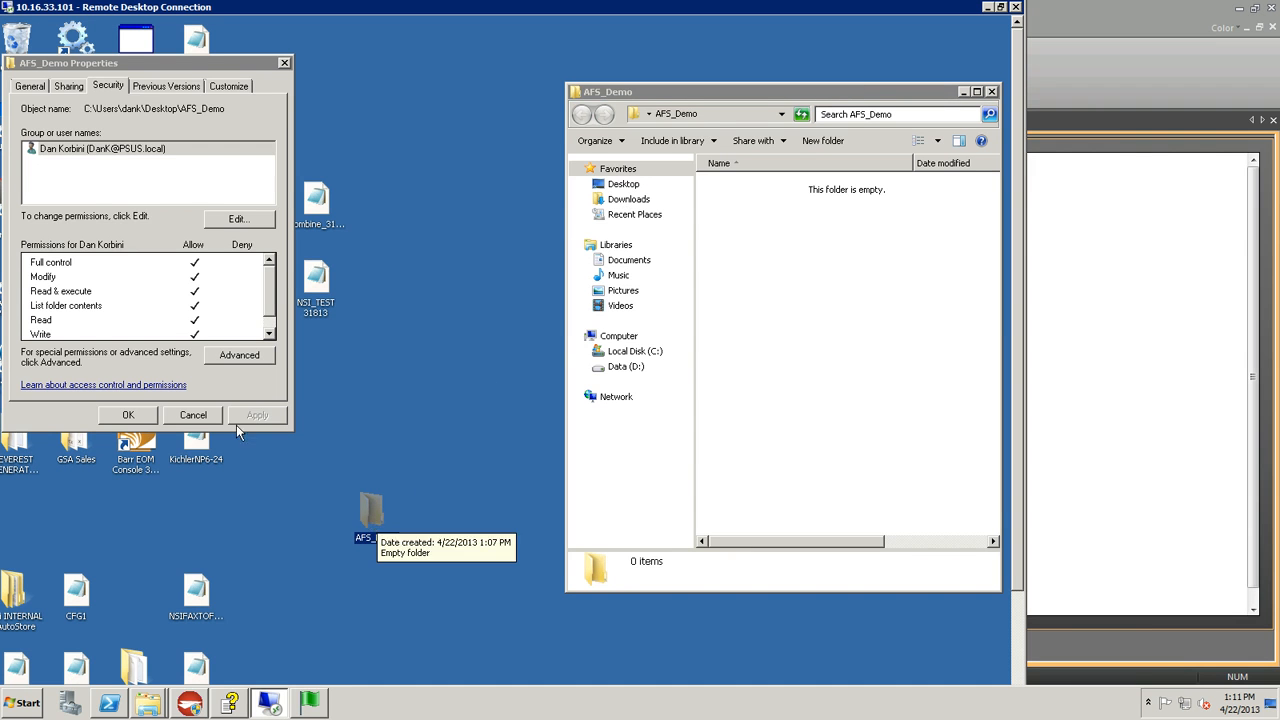
click(73, 150)
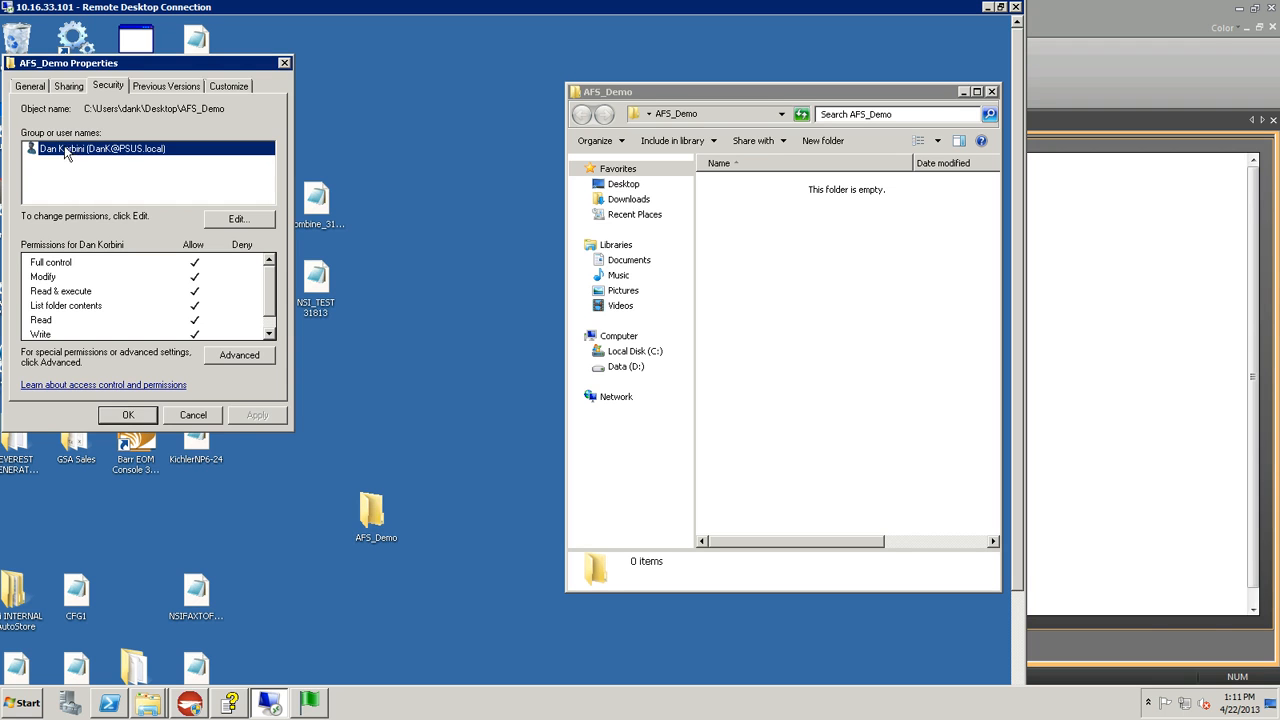
click(128, 416)
- Back in AutoStore Process Designer, open the Advanced Folder Store settings of AutoCapture's Send to Folder action
click(190, 703)
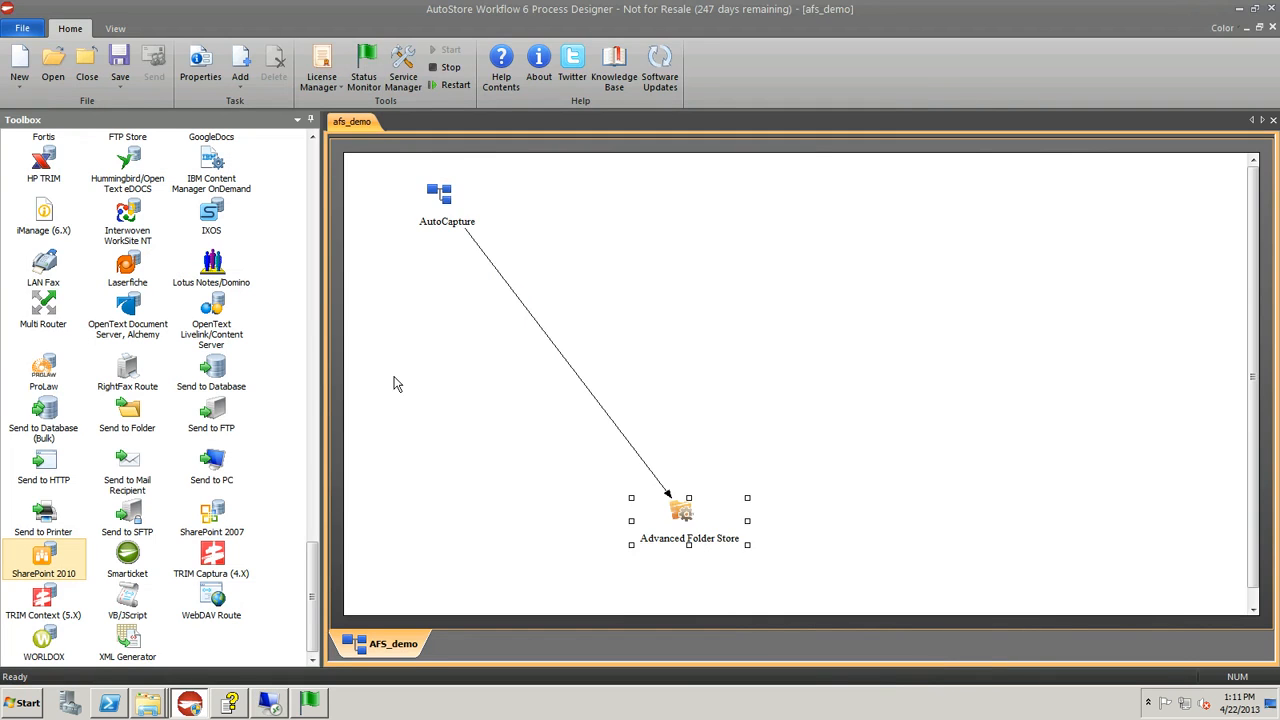
double_click(448, 217)
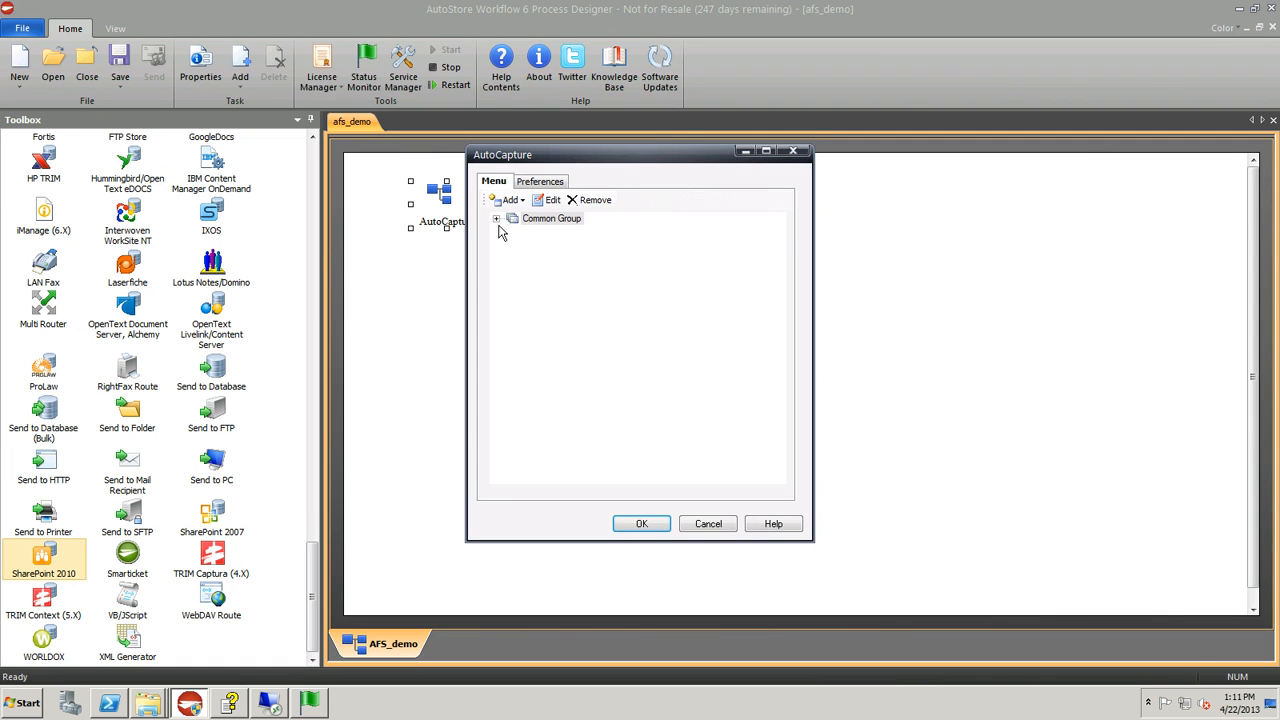
click(497, 219)
click(564, 233)
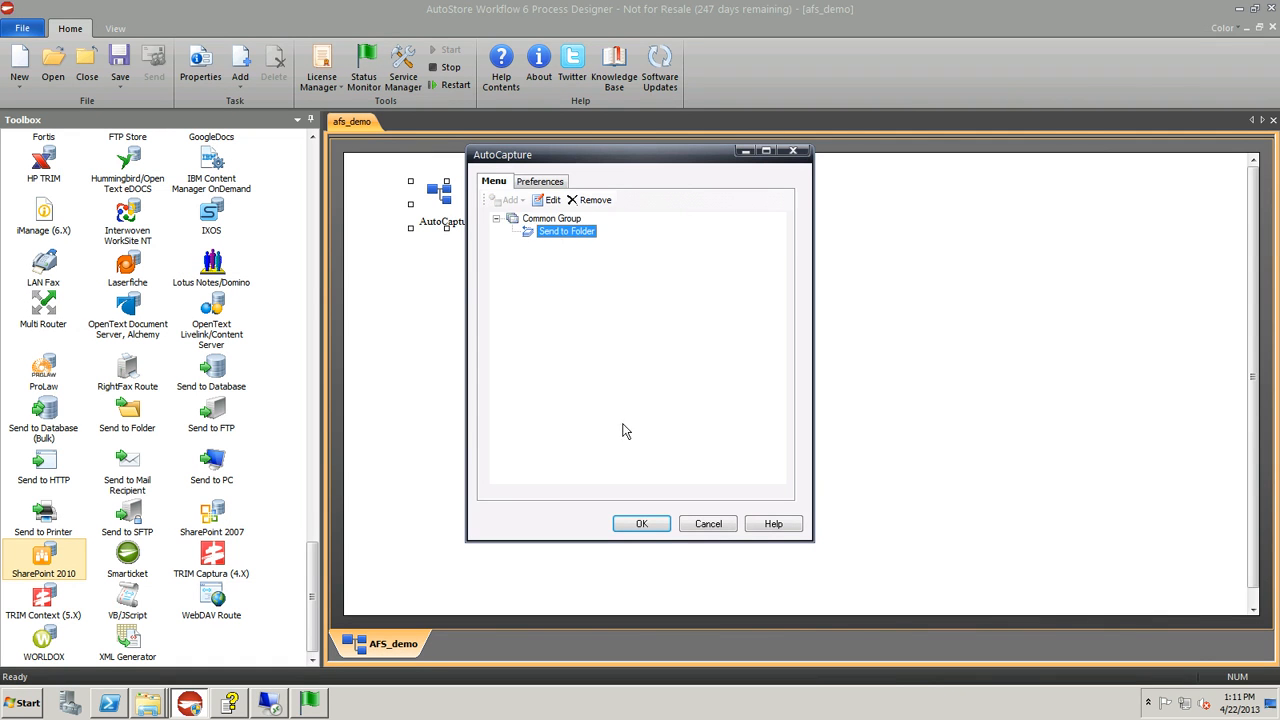
click(550, 200)
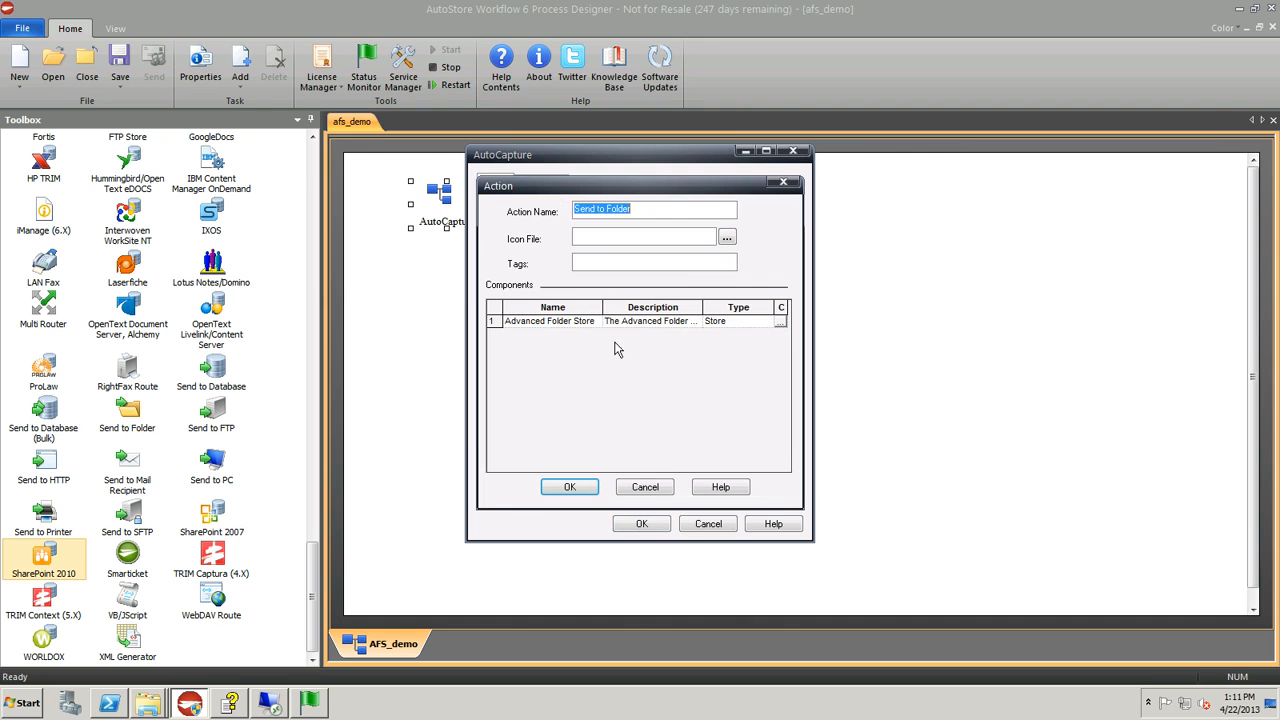
click(780, 322)
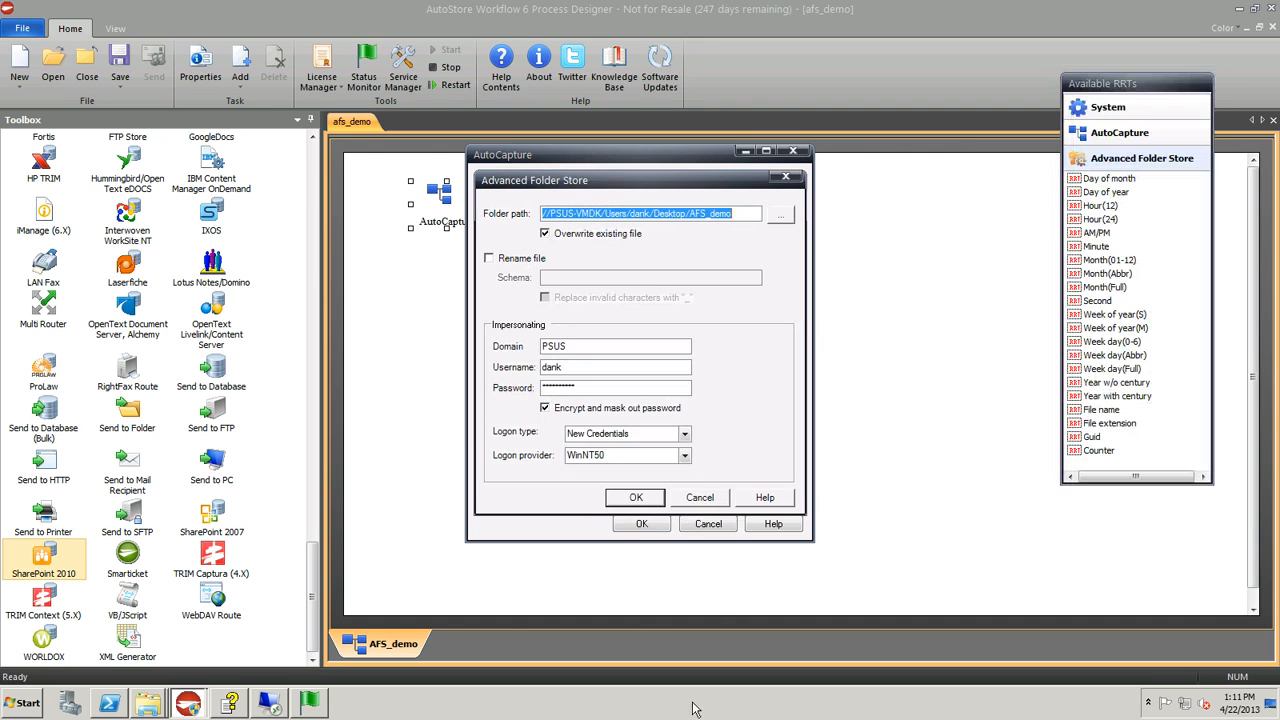
- Review the Advanced Folder Store's destination folder path and its impersonation username and password fields
click(683, 215)
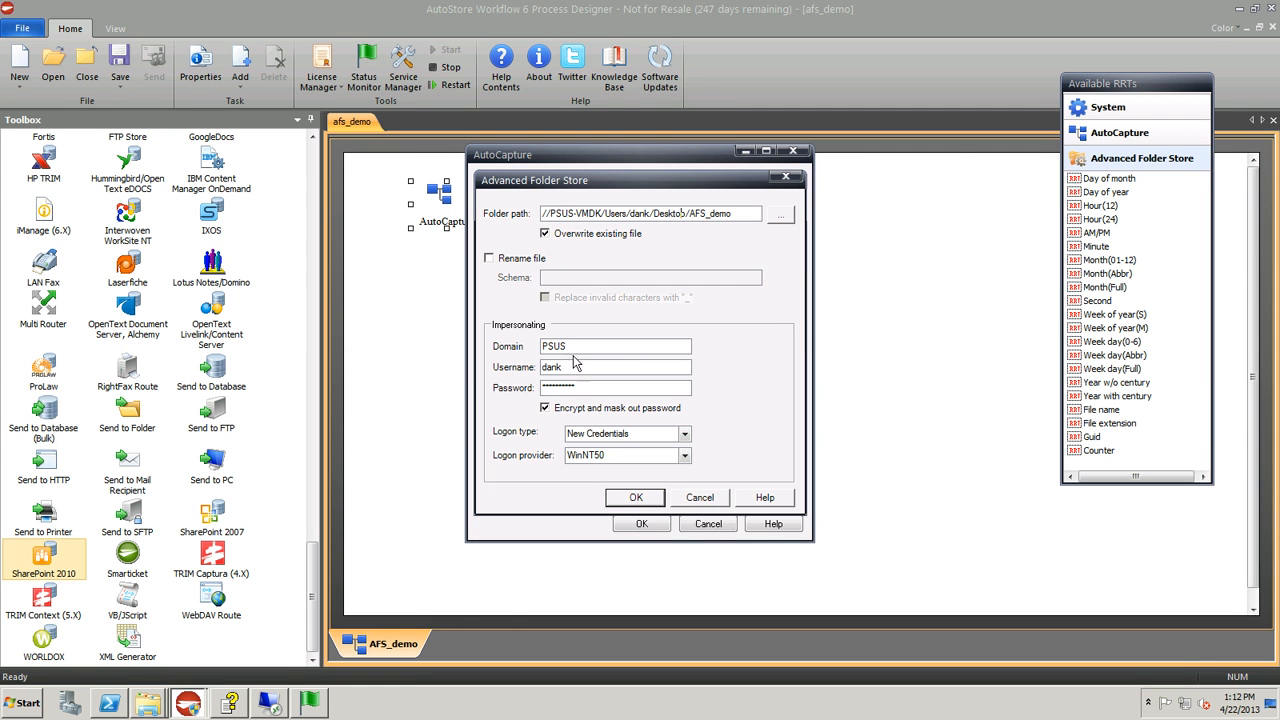
click(592, 390)
click(571, 368)
key(Tab)
- Check the impersonation logon type and logon provider options, and accept the Advanced Folder Store, Action and AutoCapture settings
click(685, 436)
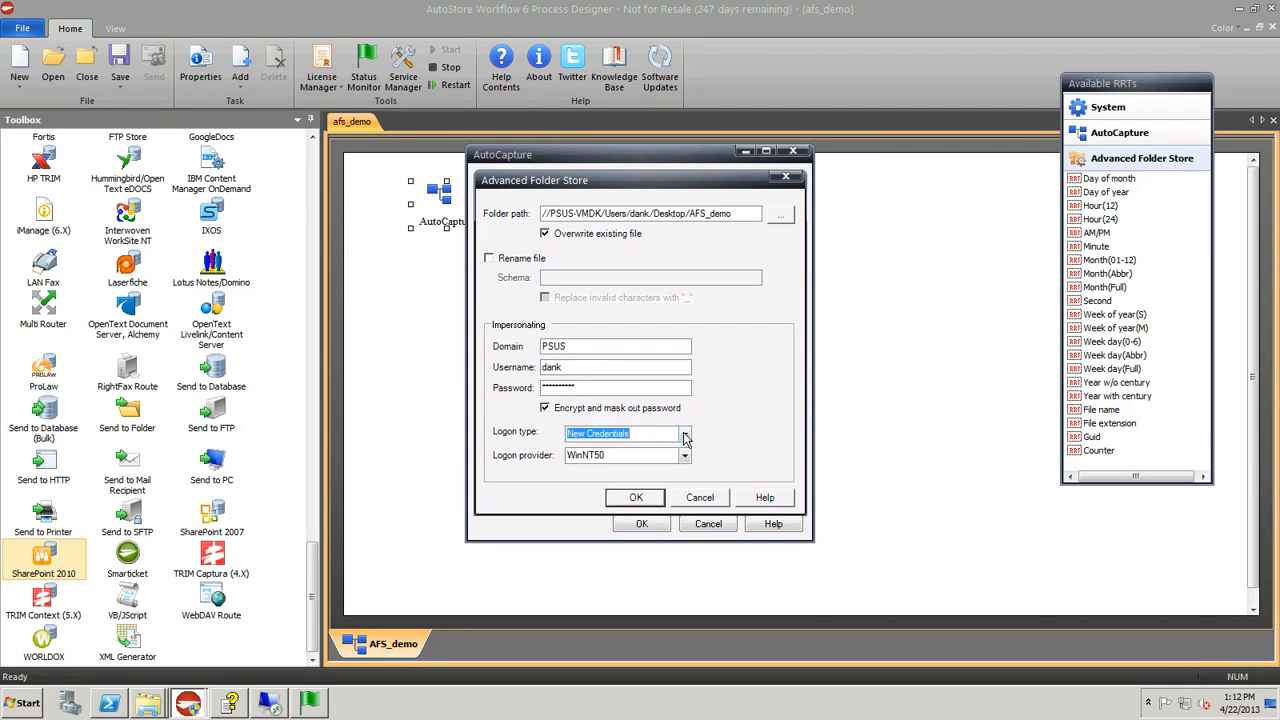
click(685, 436)
key(Tab)
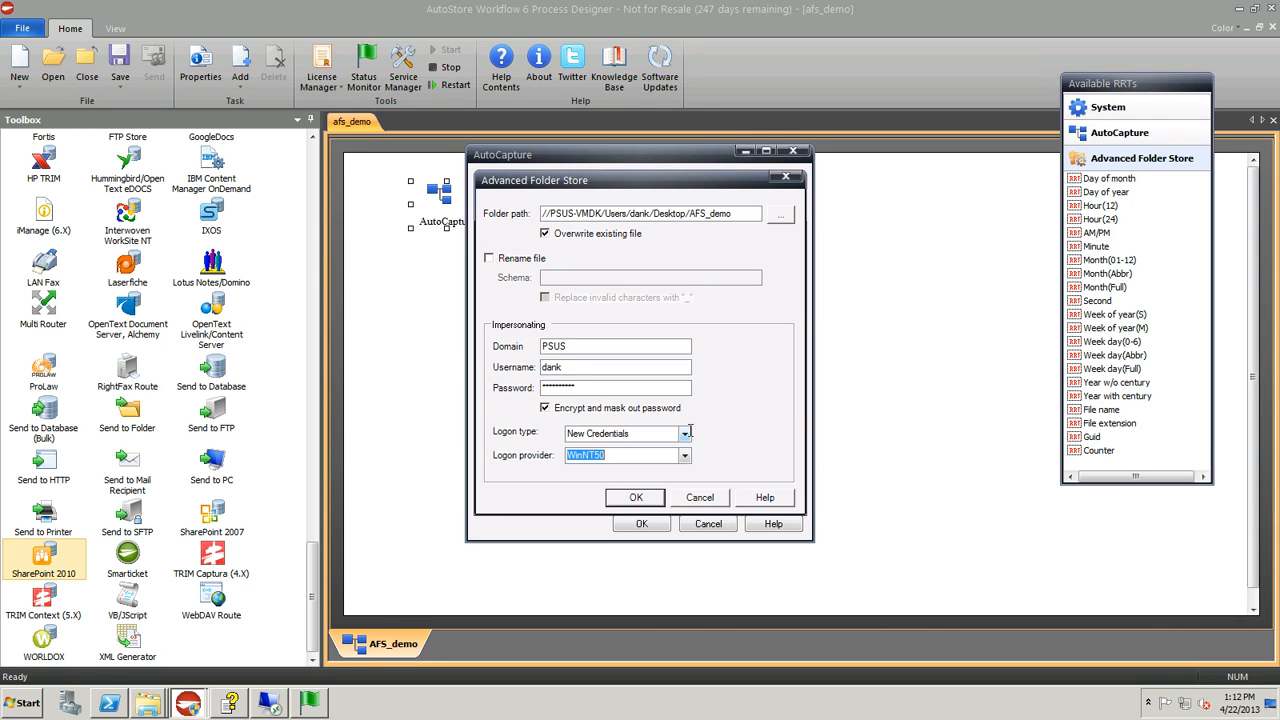
click(652, 441)
click(633, 431)
click(614, 458)
click(686, 438)
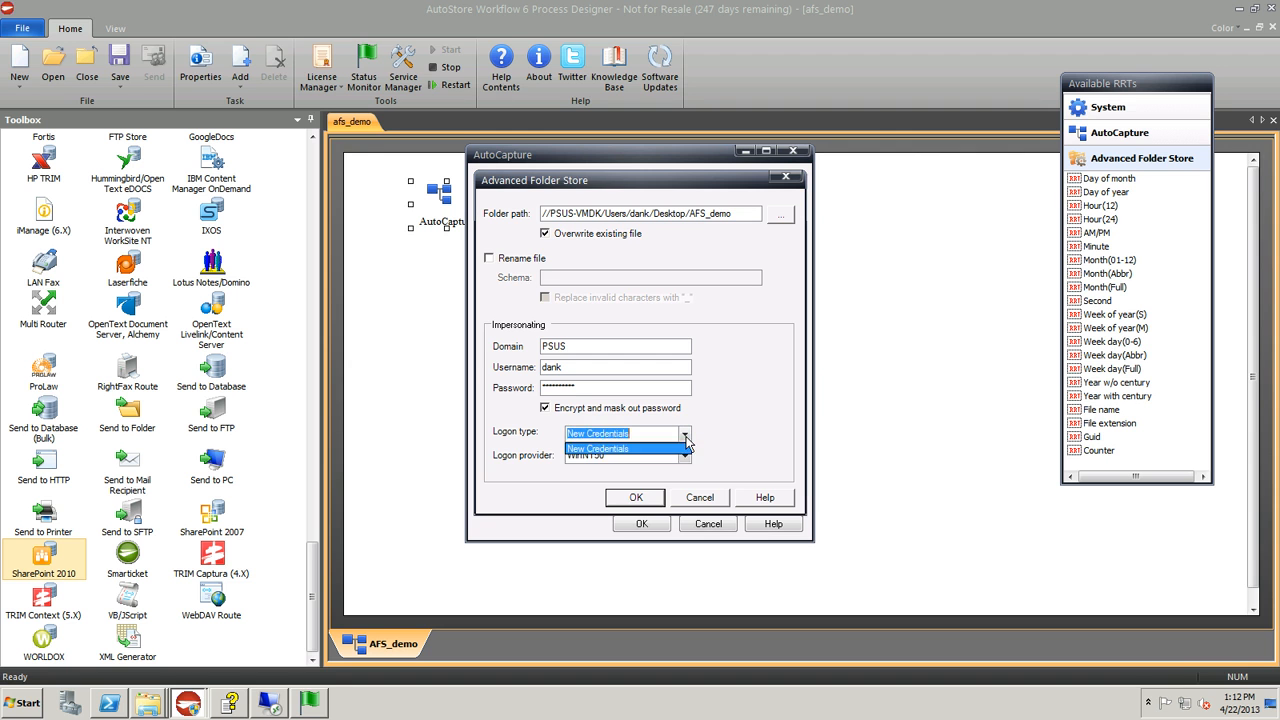
click(686, 440)
click(636, 497)
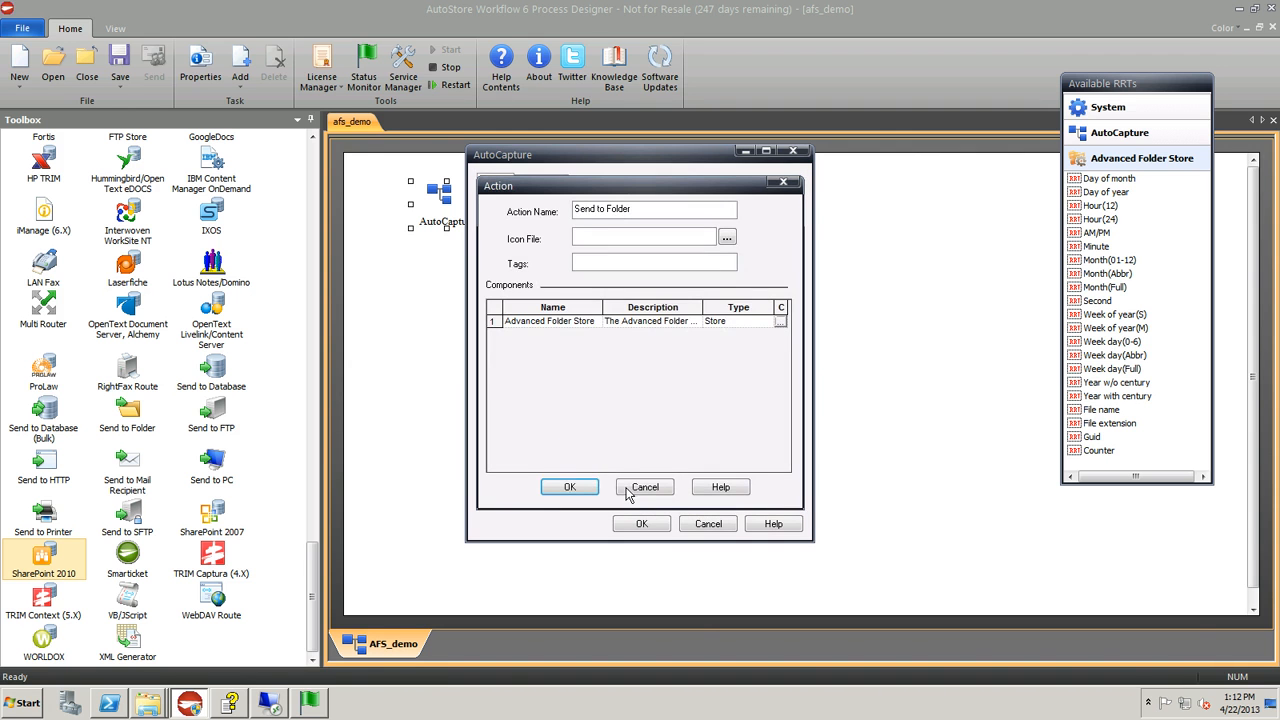
click(570, 488)
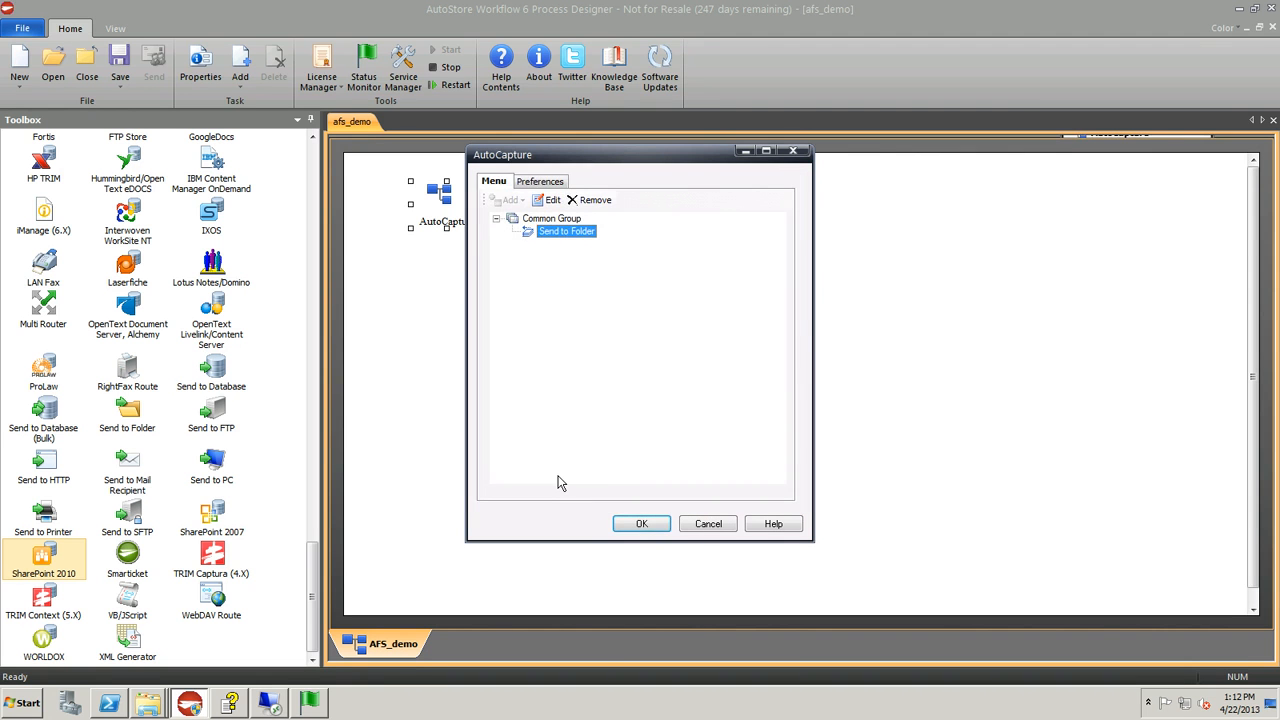
click(620, 520)
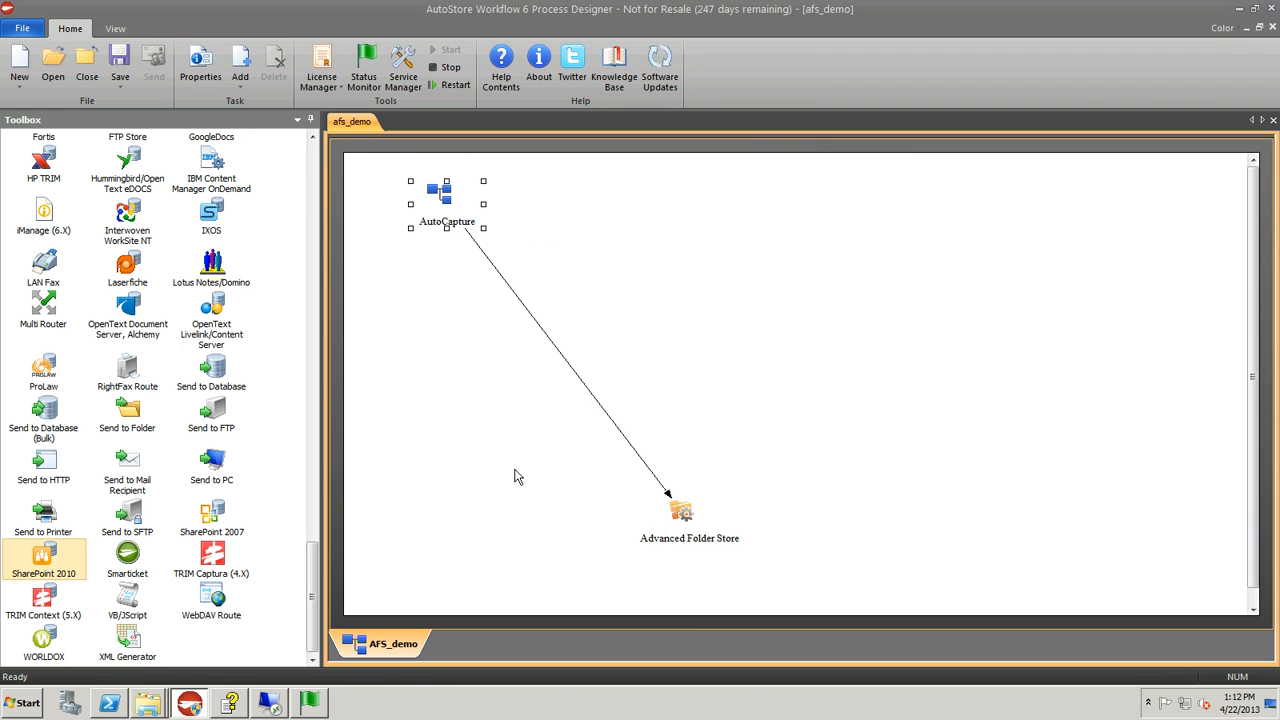
- Open the Sample Files folder and check the security permissions of the Health Insurance Claim Form PDF
right_click(152, 705)
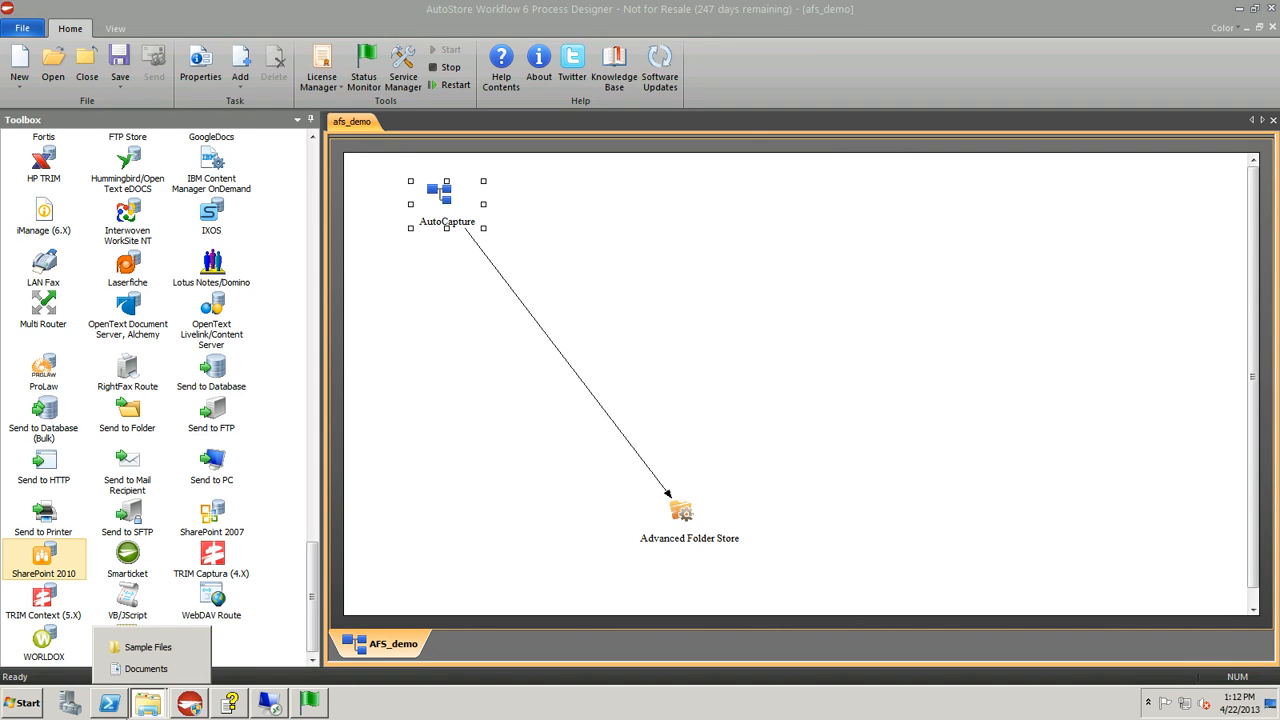
click(142, 647)
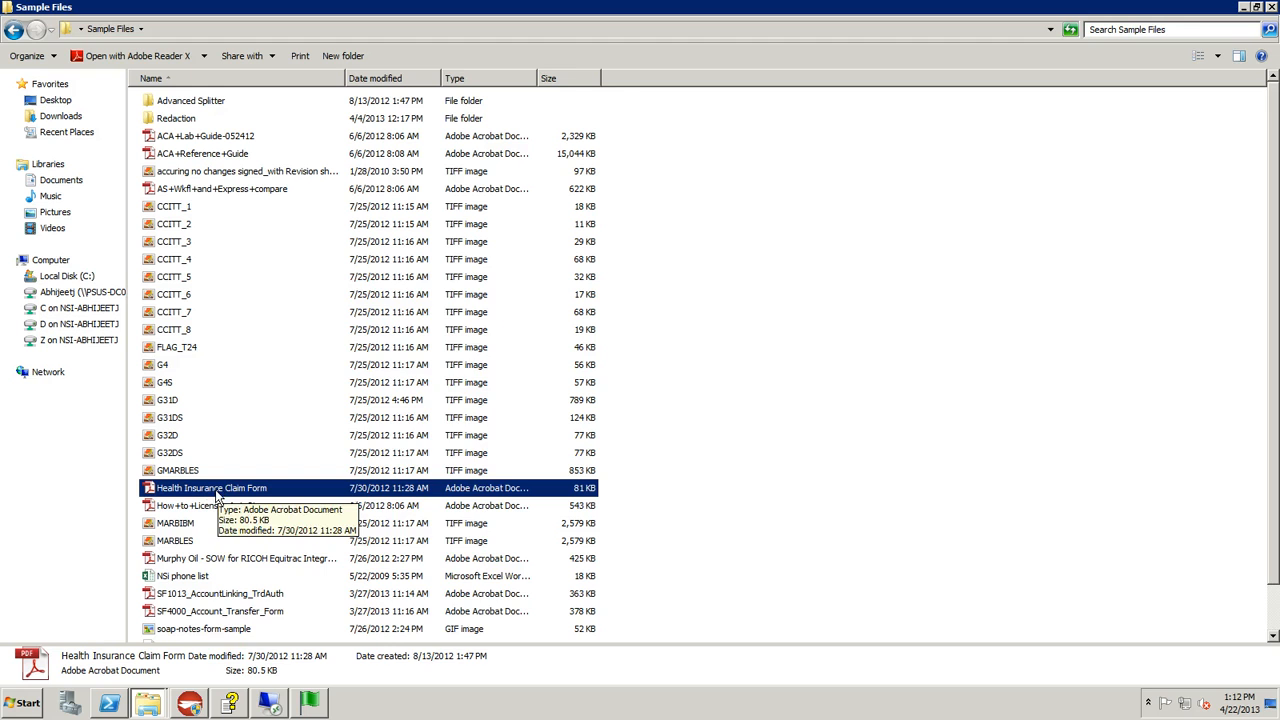
key(alt+Return)
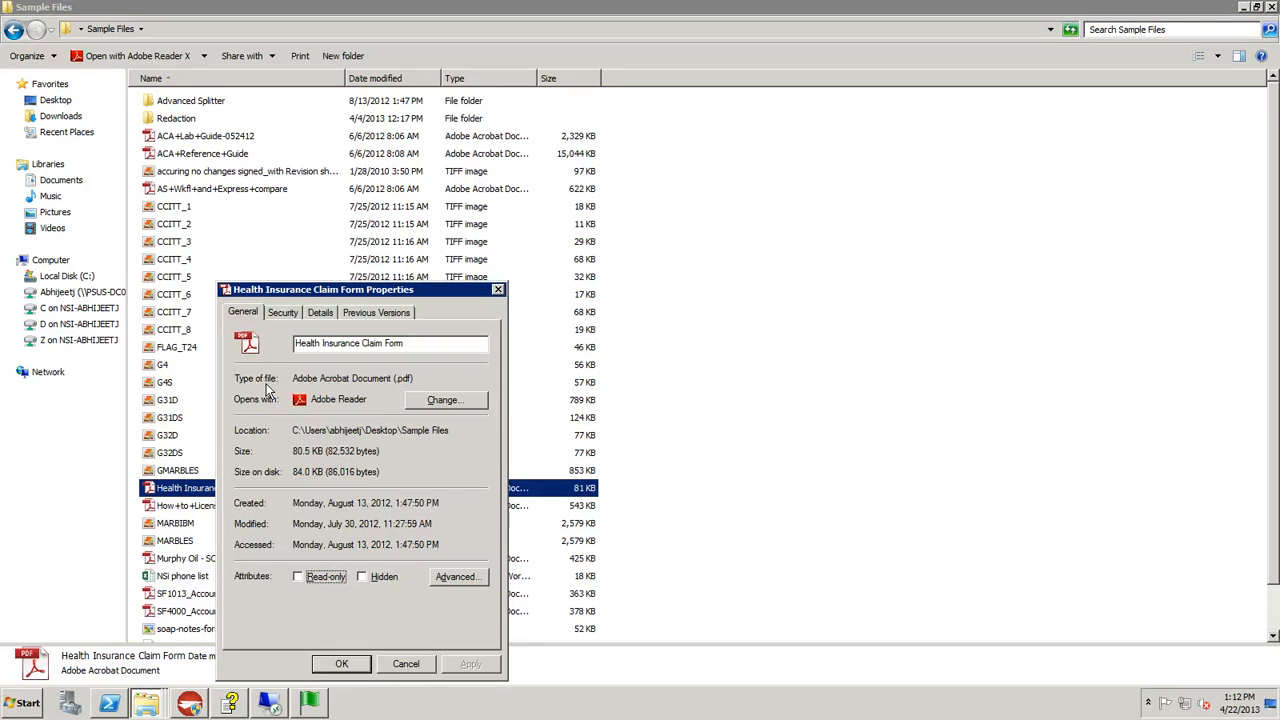
click(282, 313)
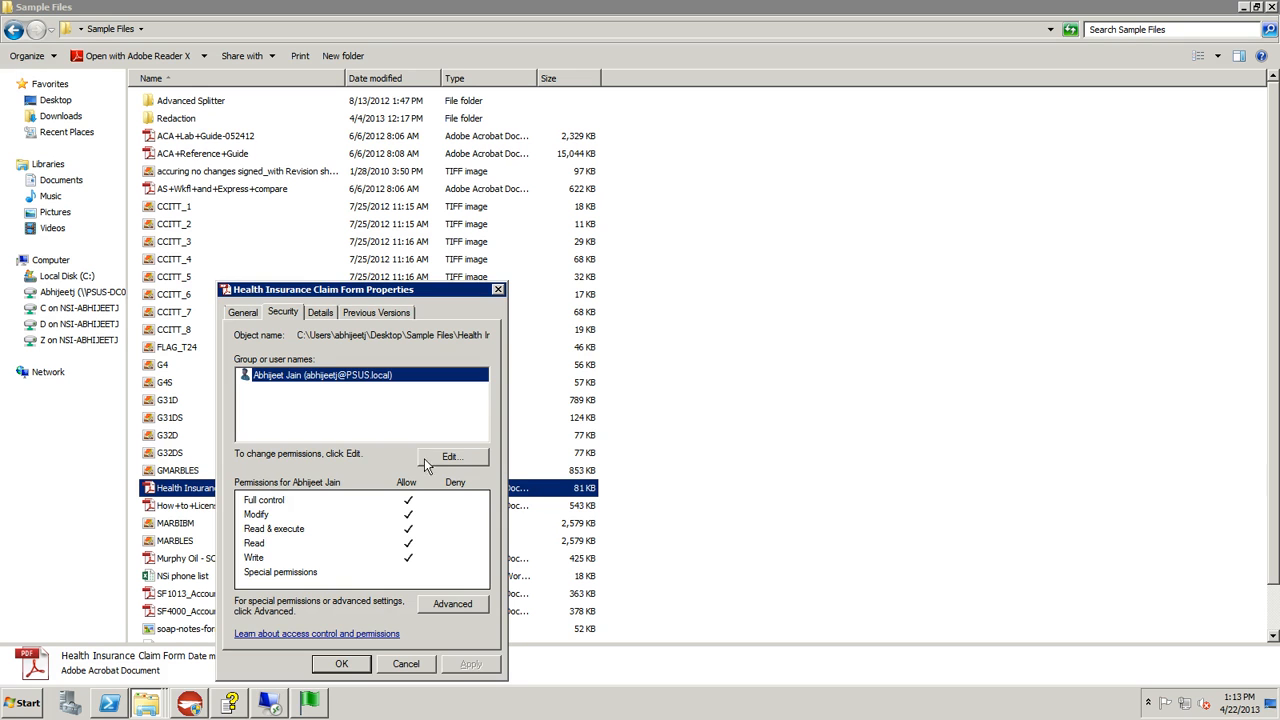
click(341, 664)
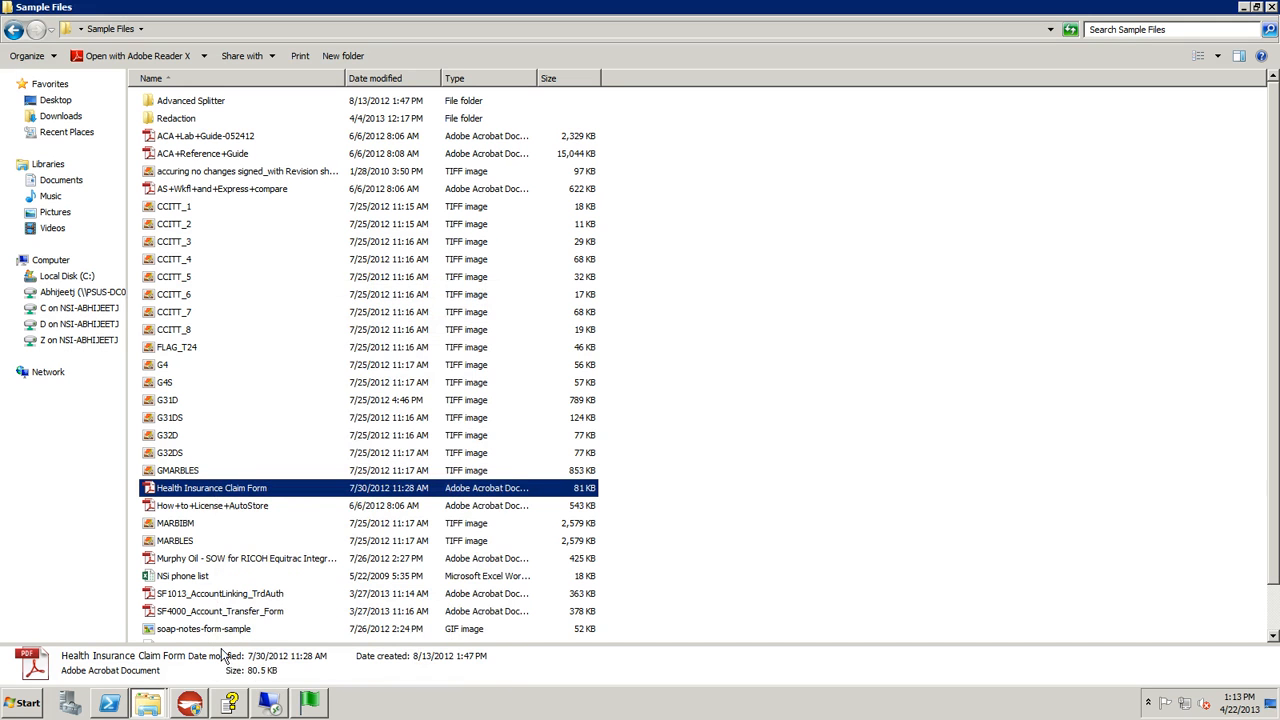
- In the Remote Desktop session, show the AFS_Demo folder's security permissions and move the properties window clear of the open folder
click(270, 710)
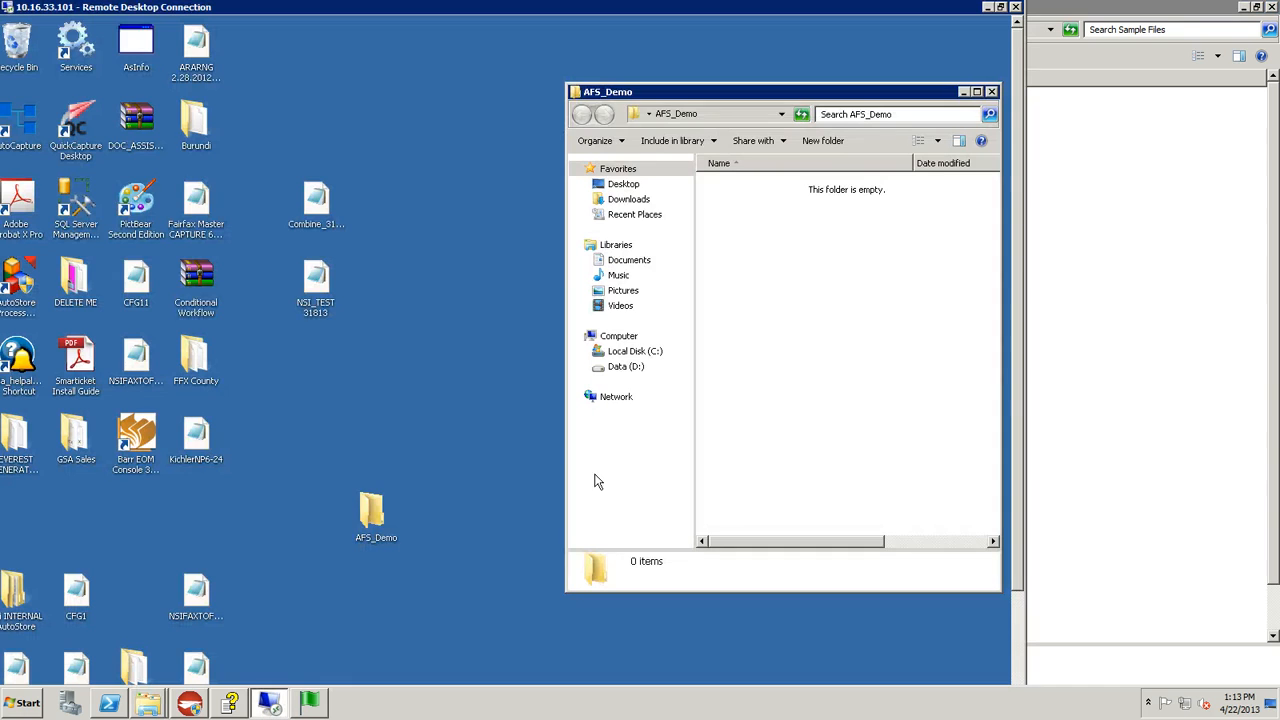
click(372, 528)
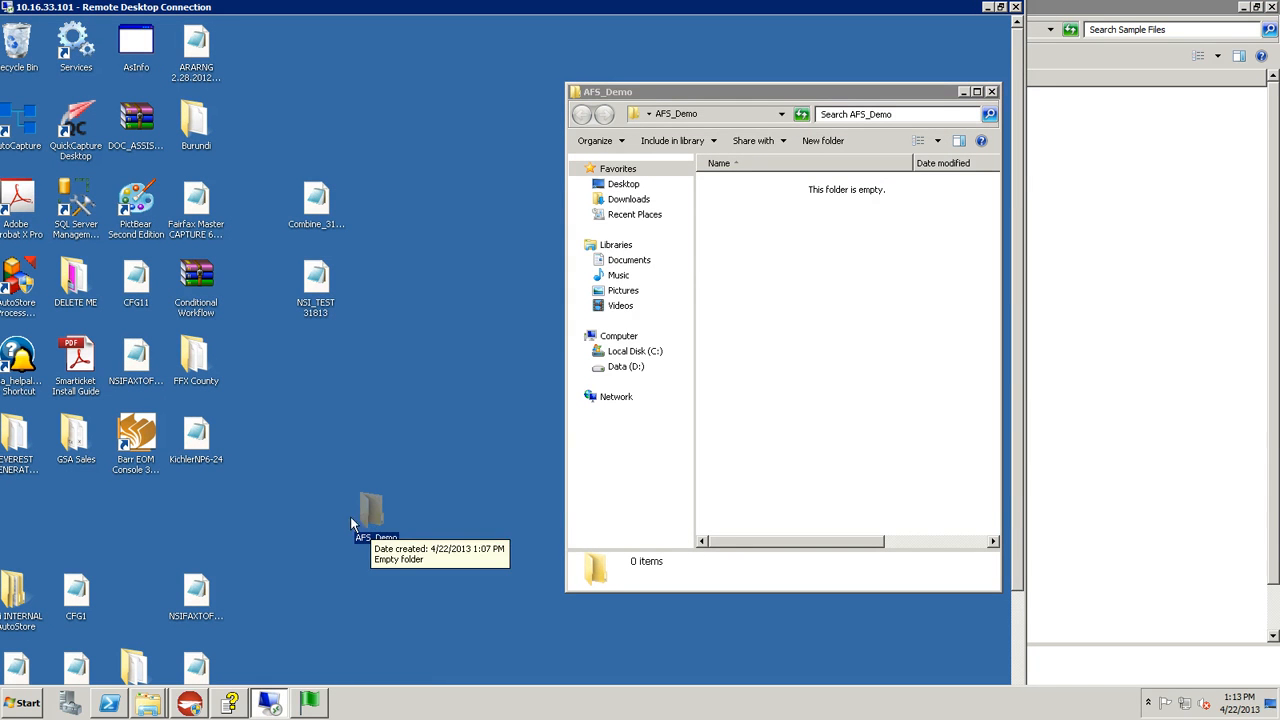
right_click(366, 512)
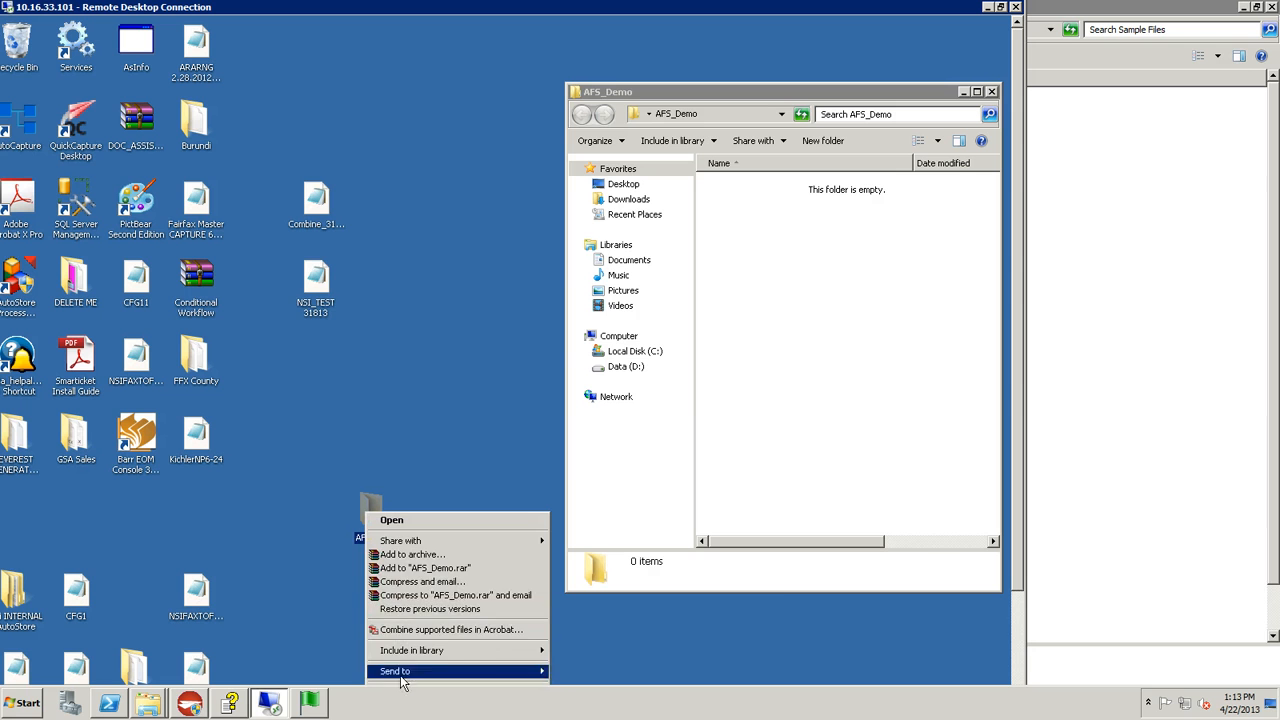
key(r)
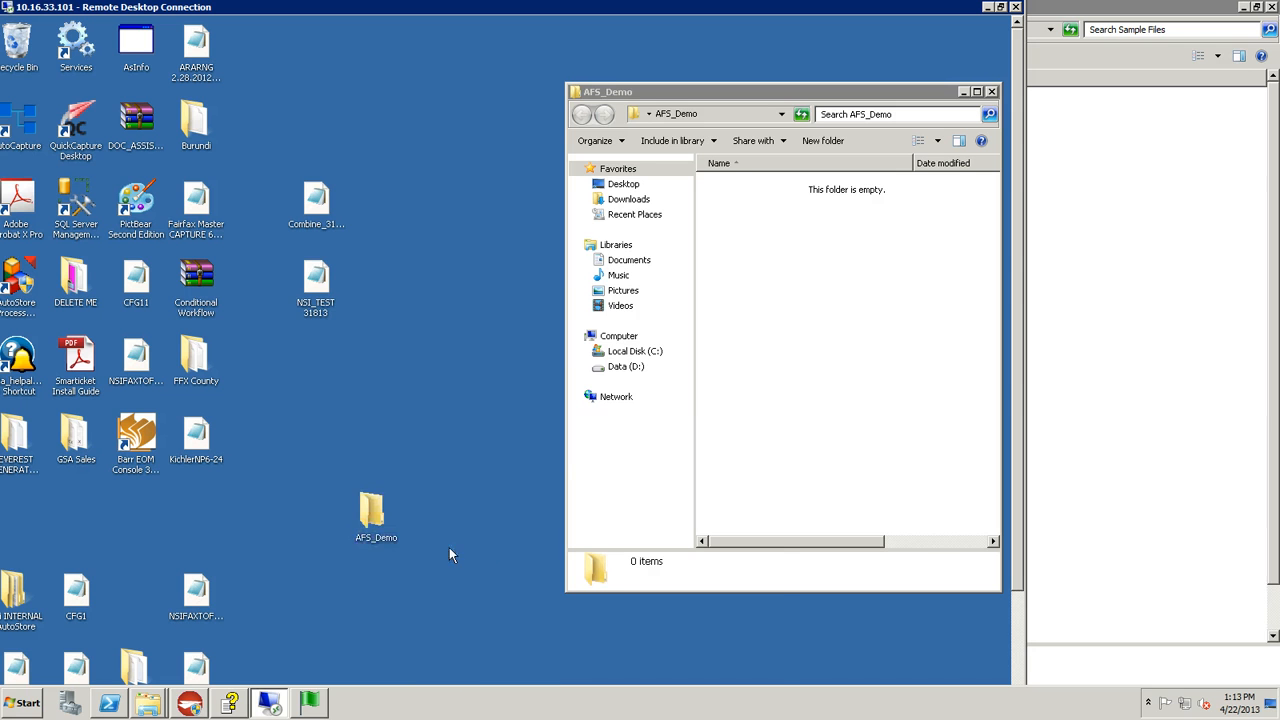
click(600, 449)
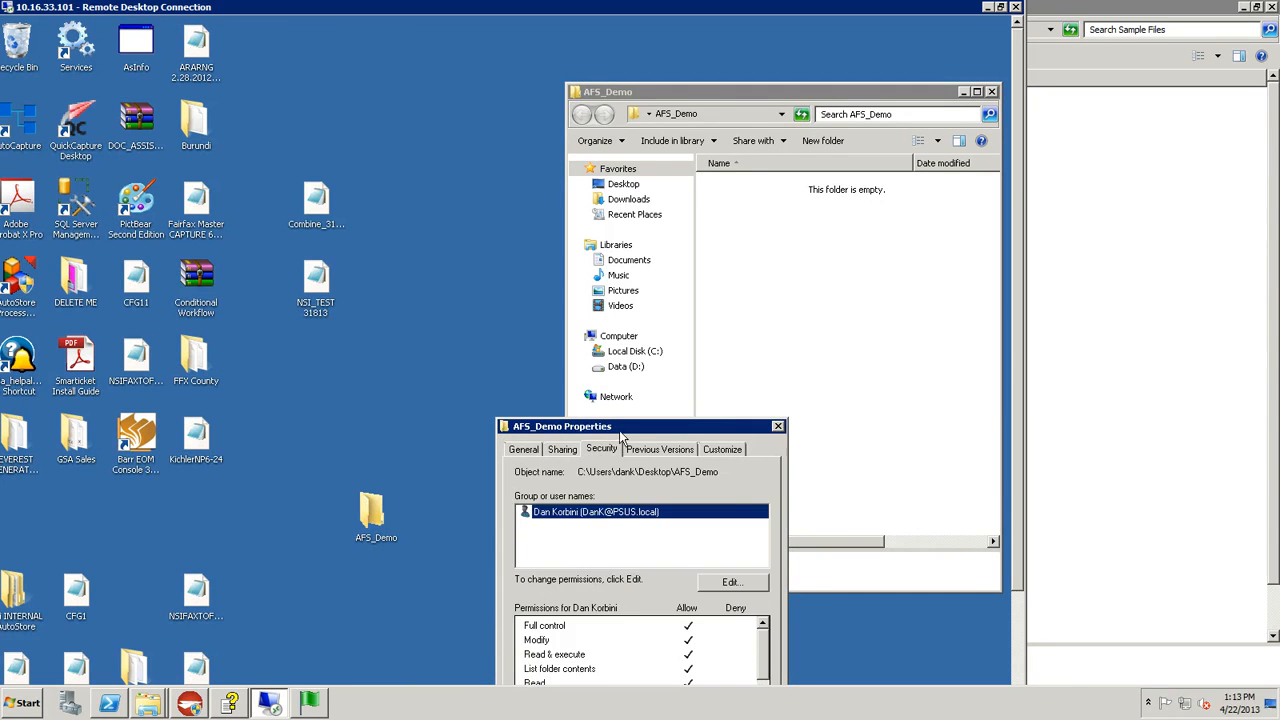
drag(620, 432, 145, 96)
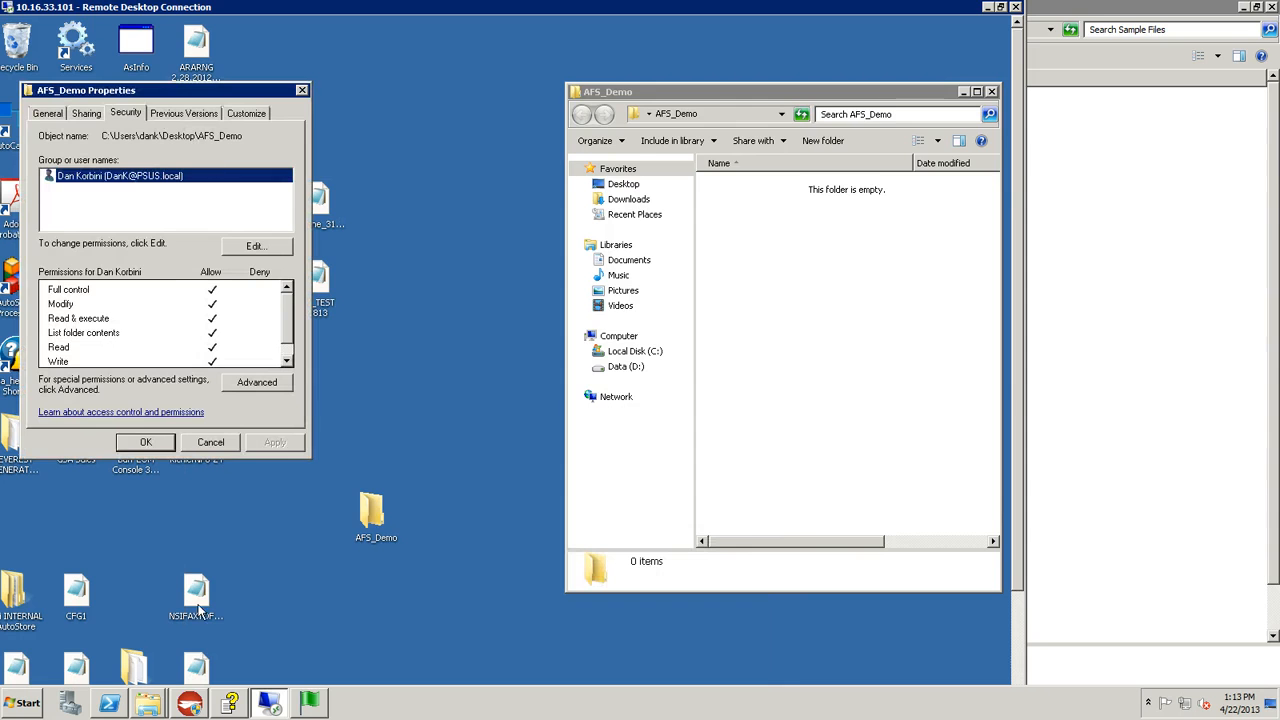
- Send the Health Insurance Claim Form PDF from the Sample Files folder through the AutoCapture workflow
click(189, 703)
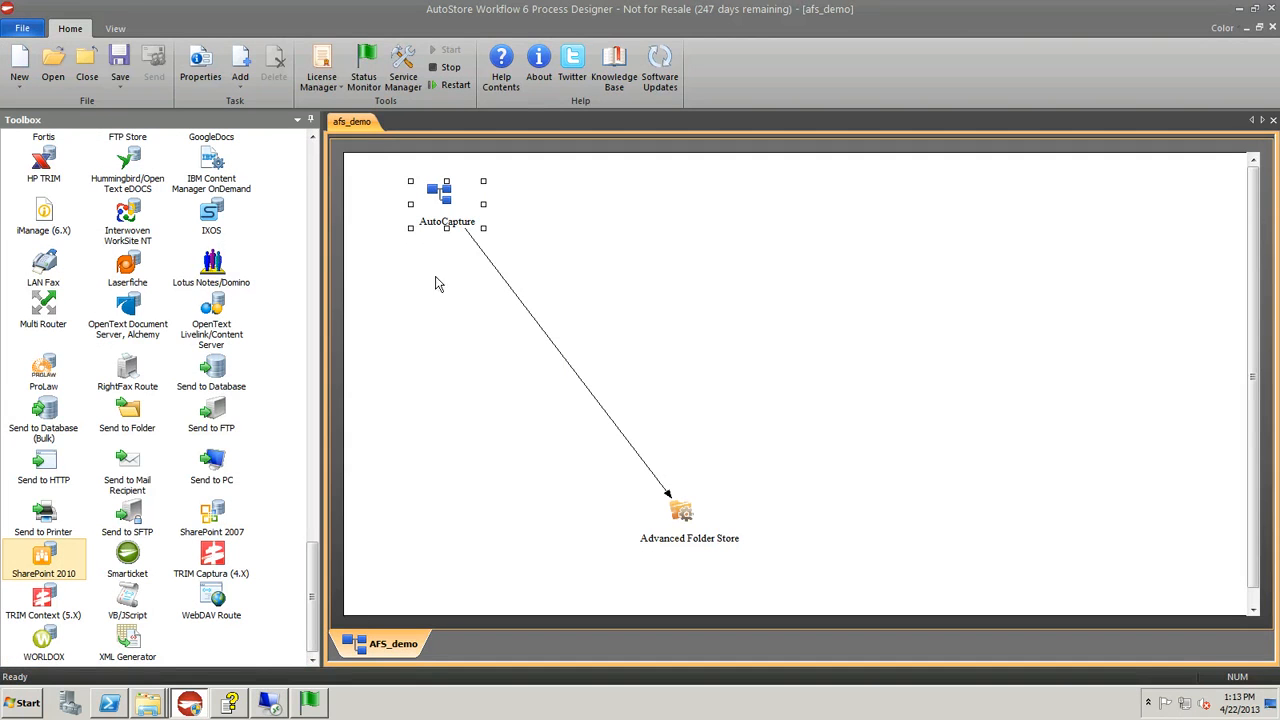
click(150, 704)
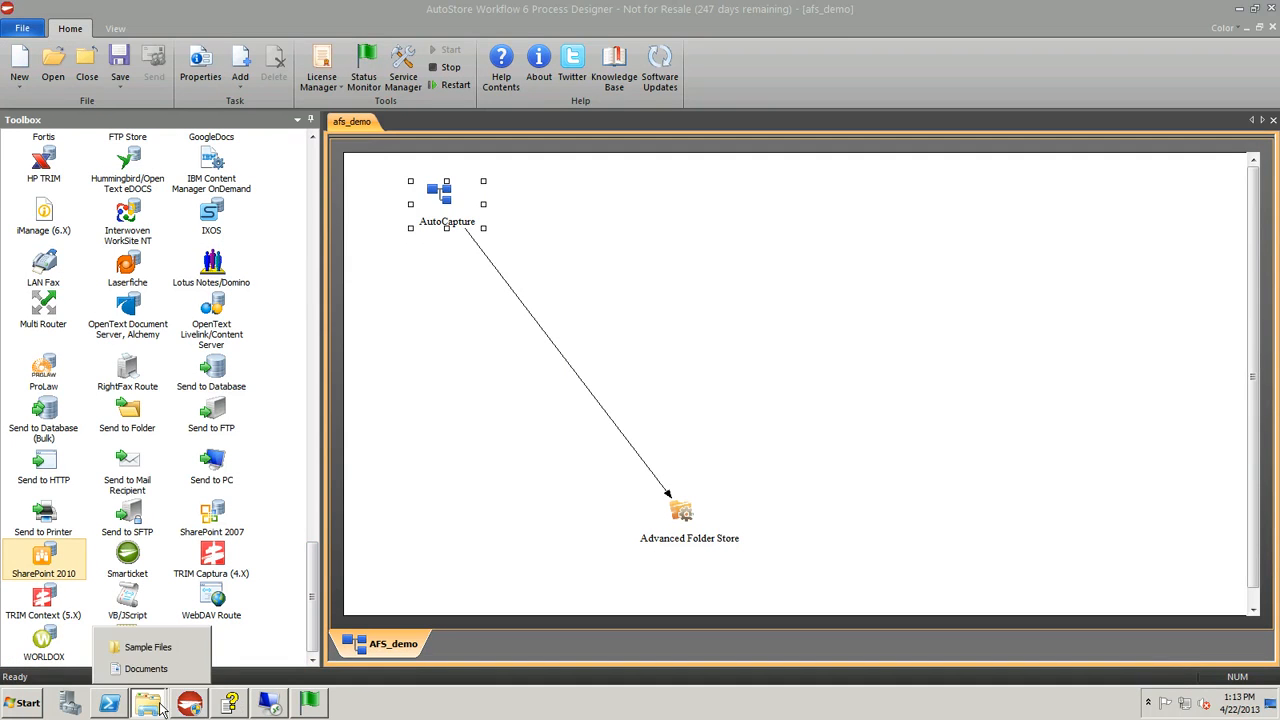
click(146, 648)
right_click(216, 495)
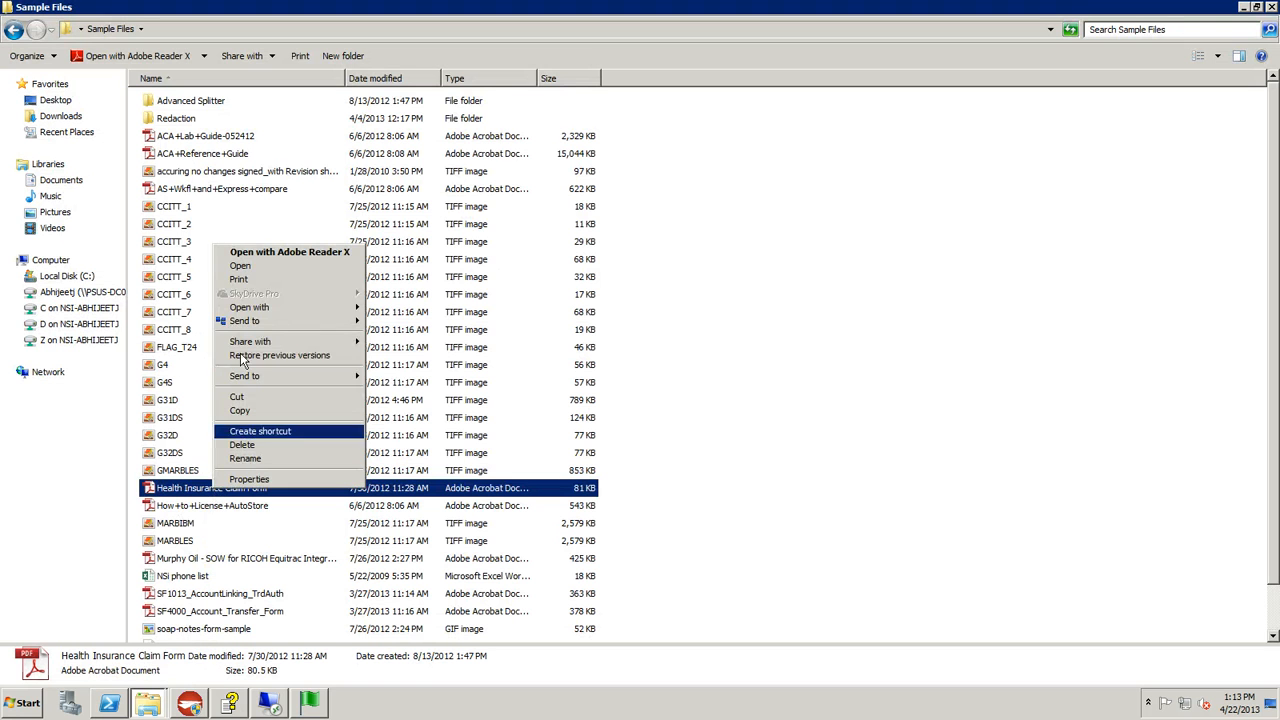
mouse_move(265, 321)
click(405, 322)
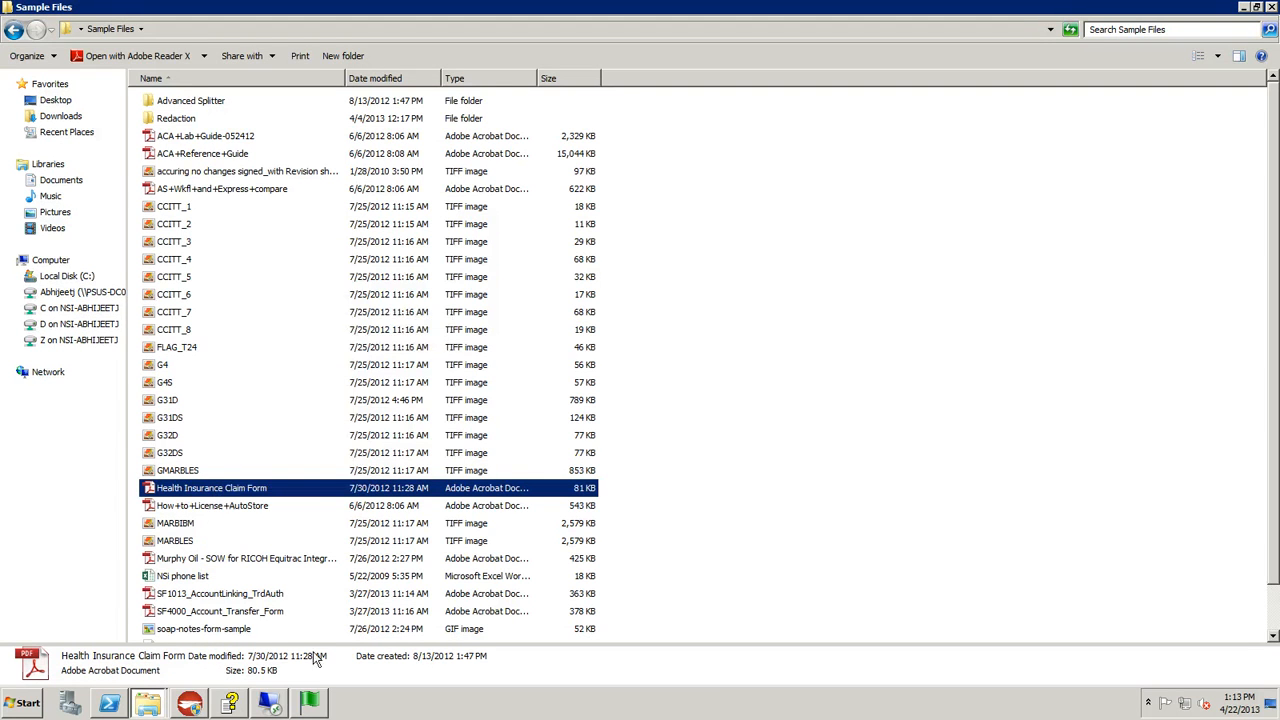
- Review the workflow's processing messages in Status Monitor and check the AFS_Demo folder in the Remote Desktop session for the delivered PDF
click(309, 703)
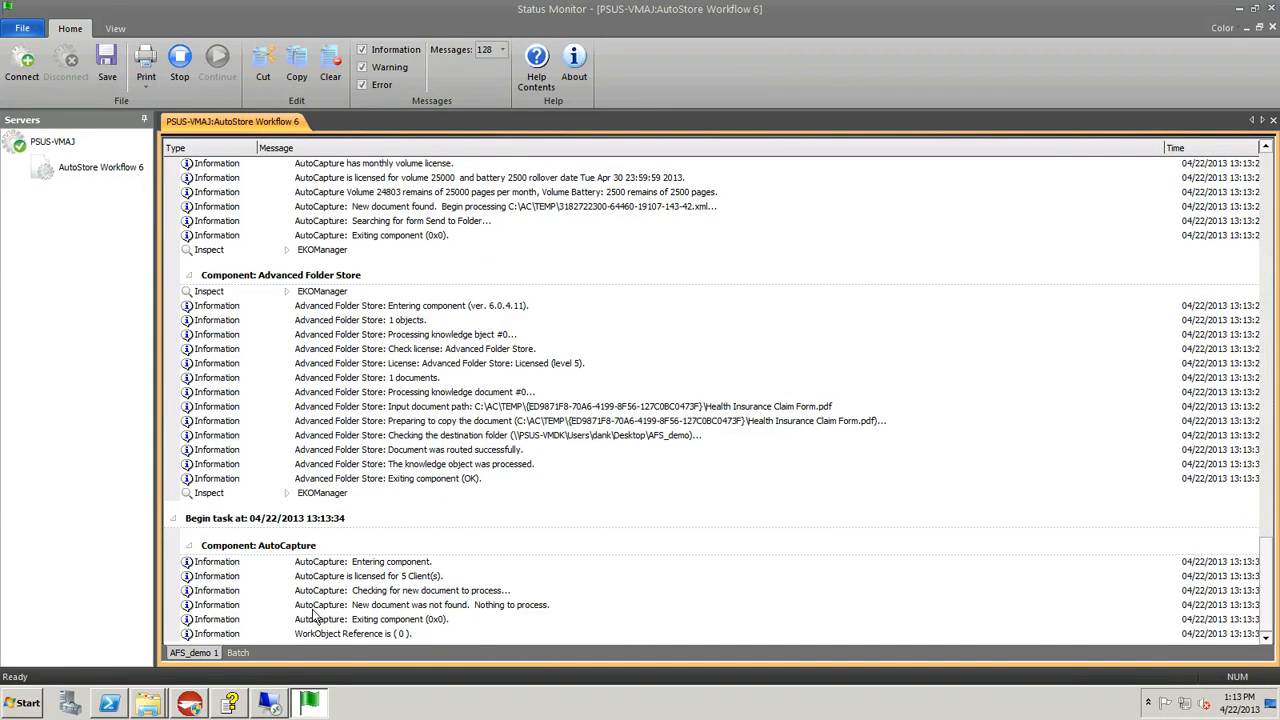
click(268, 704)
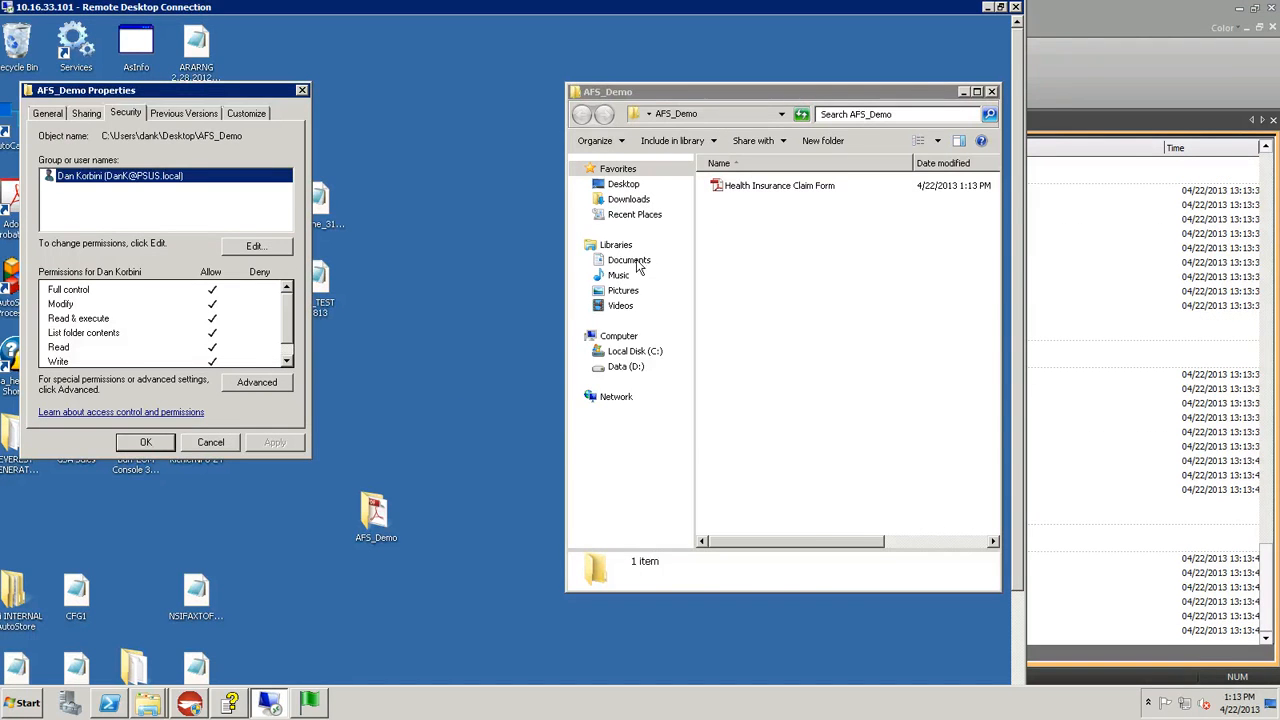
- Check the security permissions of the Health Insurance Claim Form PDF in the remote AFS_Demo folder, and minimize the full-screen 10.16.33.109 session
click(786, 194)
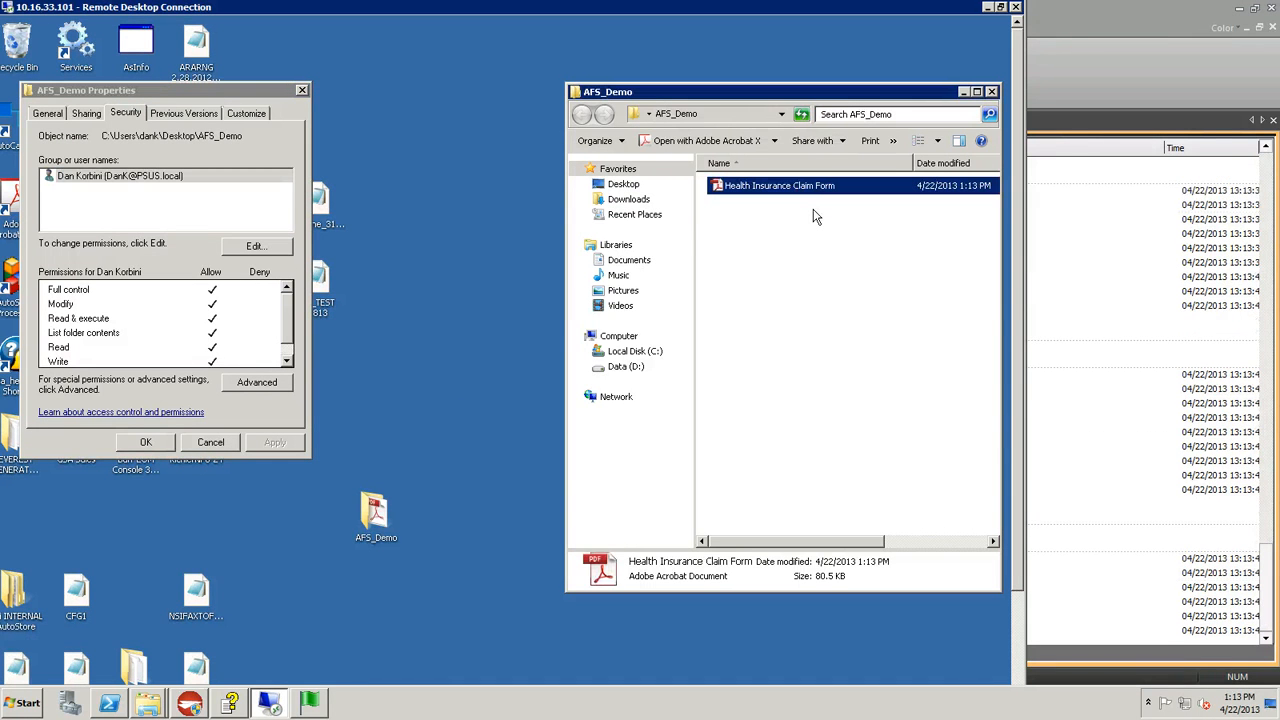
key(alt+Return)
click(785, 241)
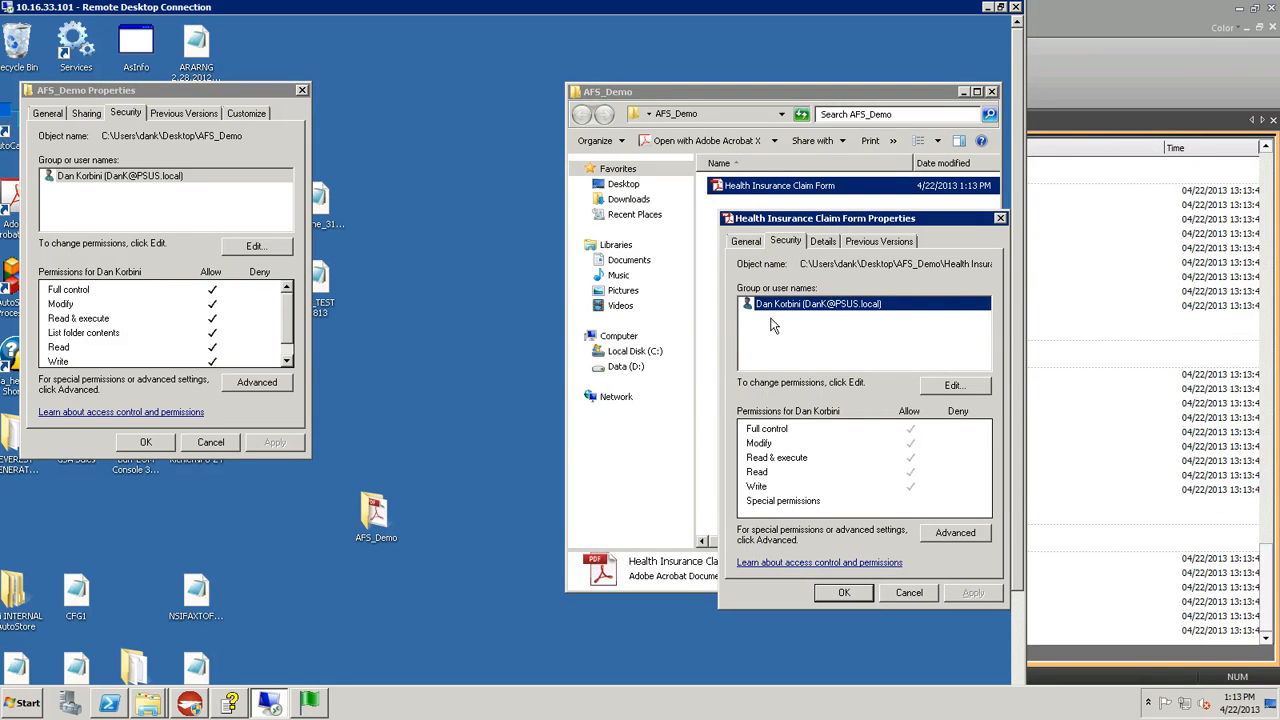
click(852, 594)
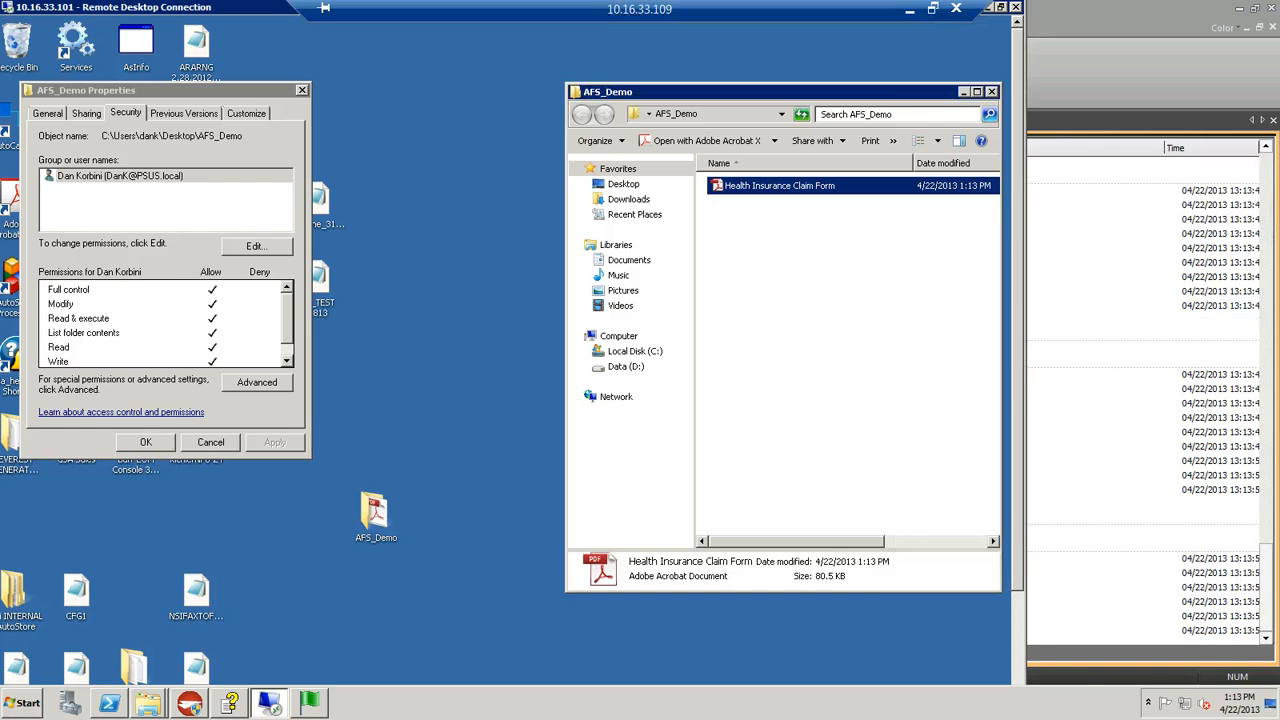
click(909, 11)
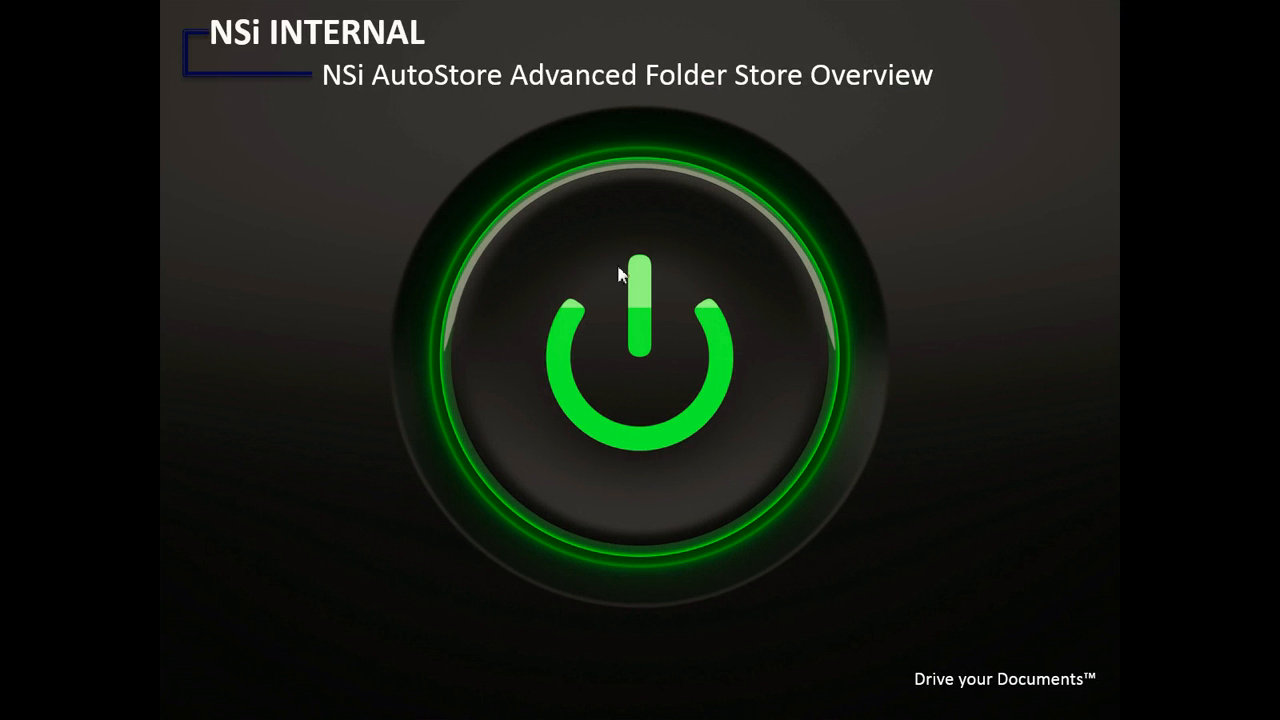